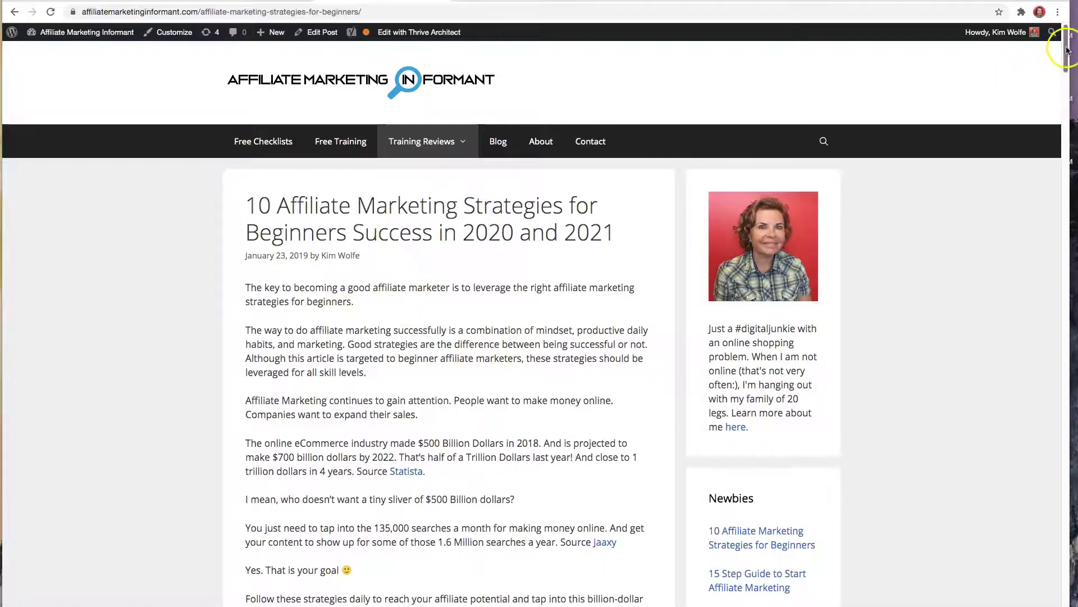
Step: Scroll the '10 Affiliate Marketing Strategies for Beginners' post back to the top of the article
{"action": "left_click_drag", "start_coordinate": [1066, 51], "coordinate": [570, 31]}
Step: Copy the blog post's URL into Pictory's Article to Video and submit it for conversion
{"action": "left_click", "coordinate": [314, 11]}
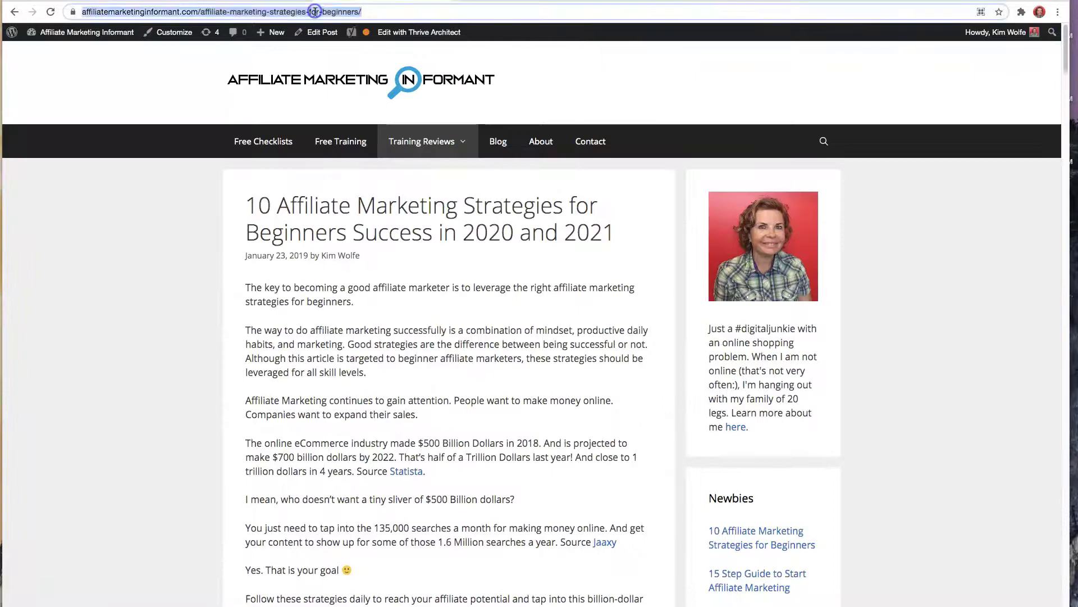
{"action": "key", "text": "ctrl+Tab"}
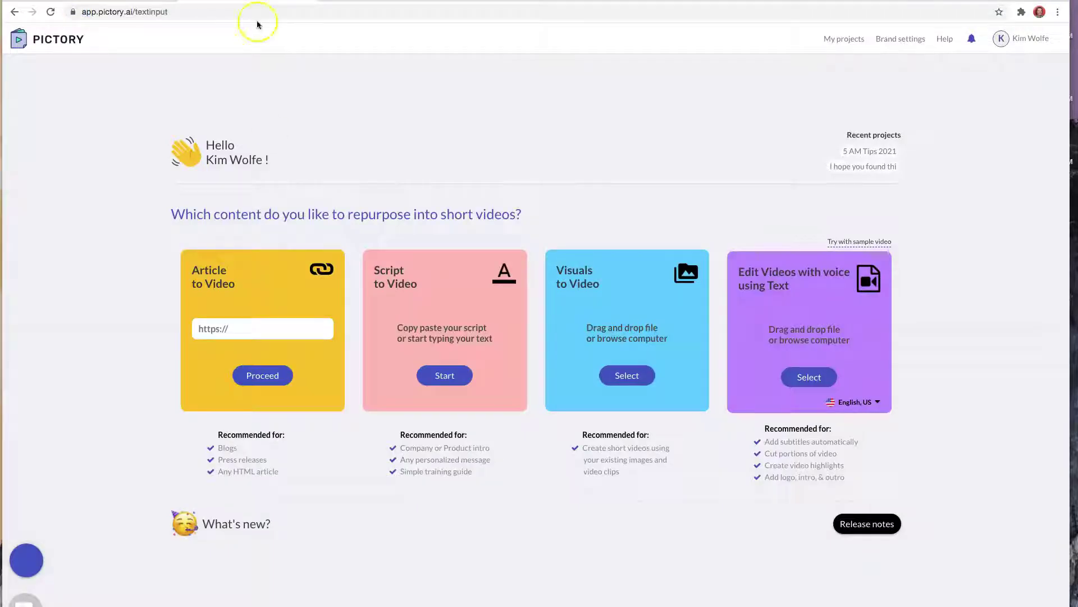
{"action": "left_click", "coordinate": [239, 329]}
{"action": "key", "text": "ctrl+v"}
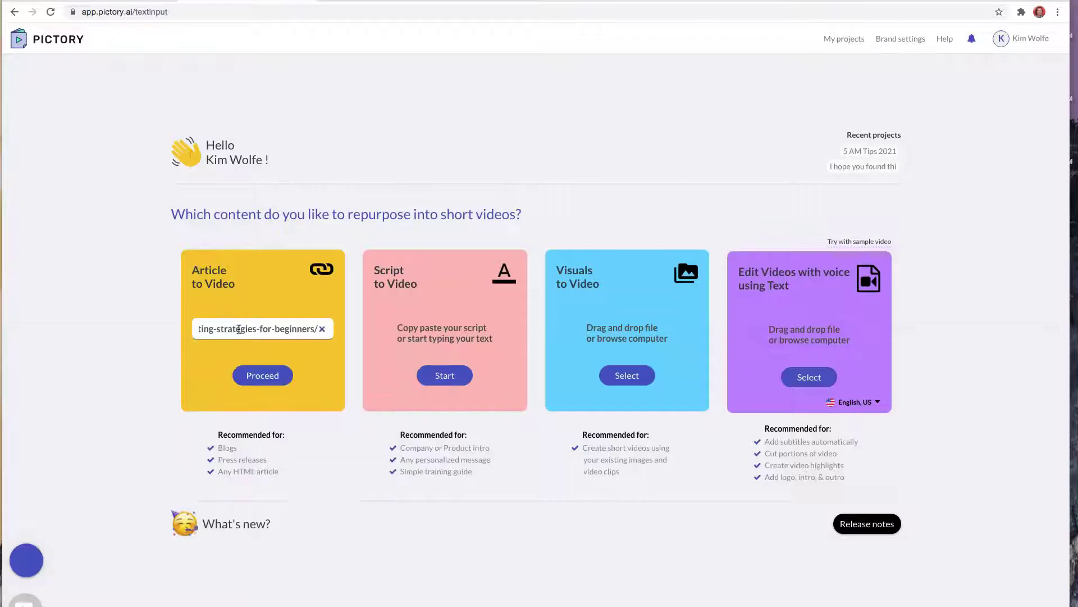
{"action": "left_click", "coordinate": [270, 376]}
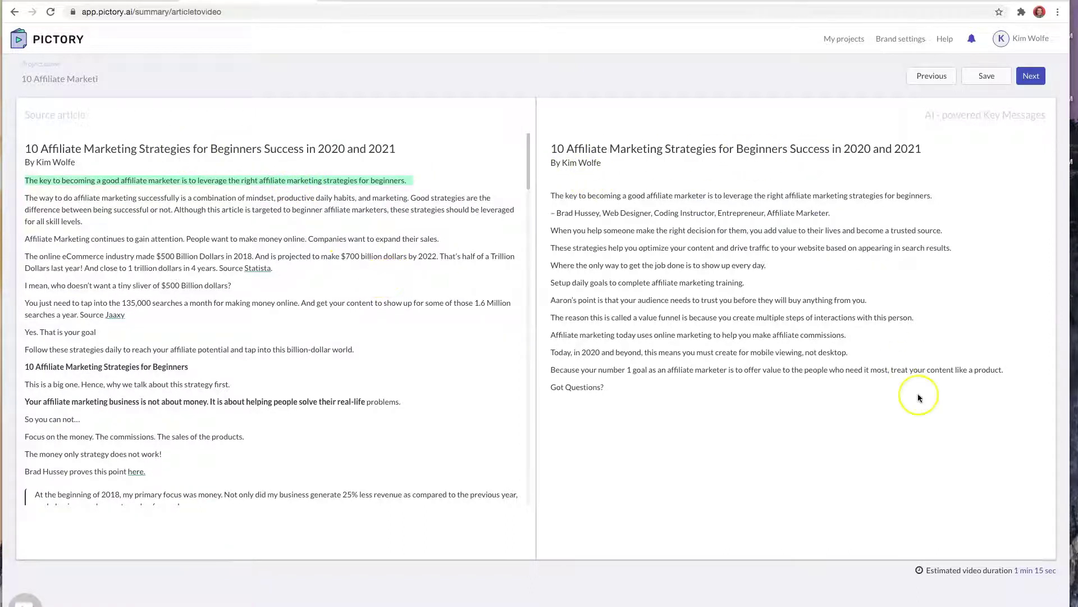
Step: Add the Good strategies, Follow these strategies daily, strategies heading and not-about-money sentences to key messages
{"action": "left_click", "coordinate": [388, 211]}
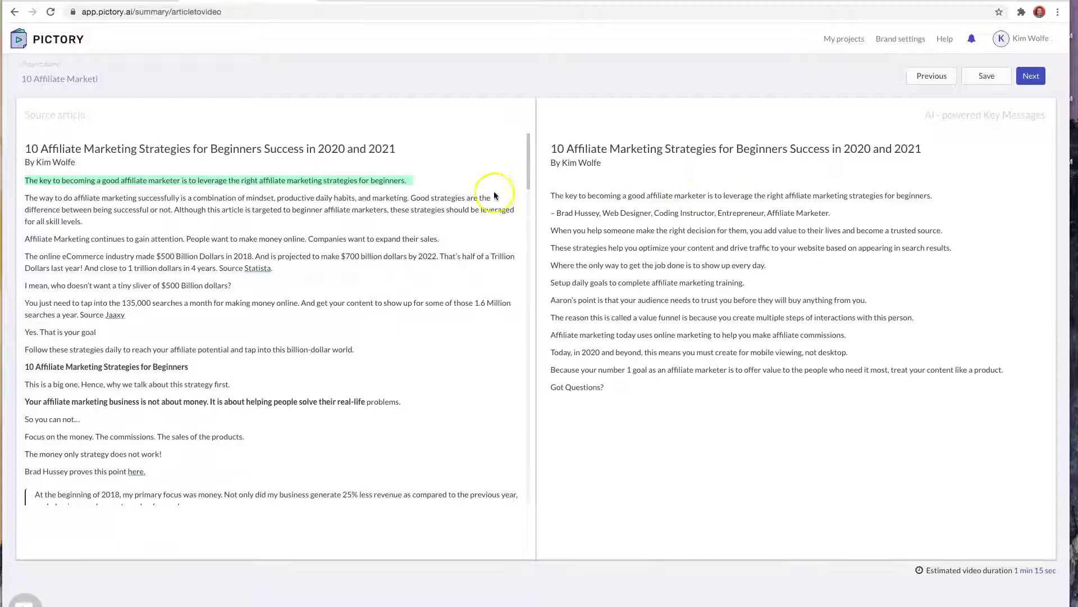
{"action": "mouse_move", "coordinate": [364, 186]}
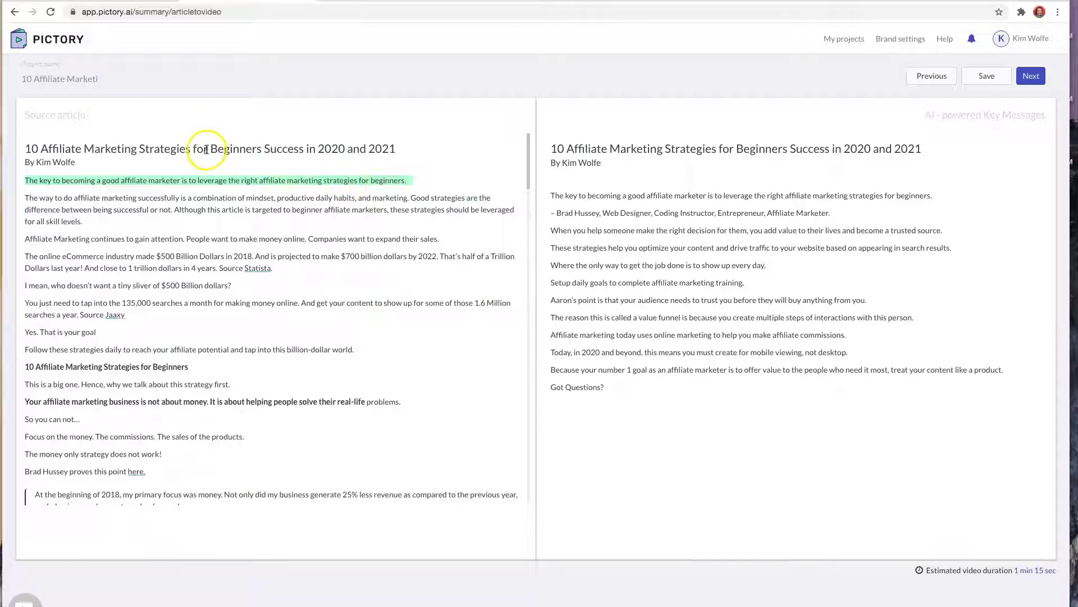
{"action": "mouse_move", "coordinate": [223, 183]}
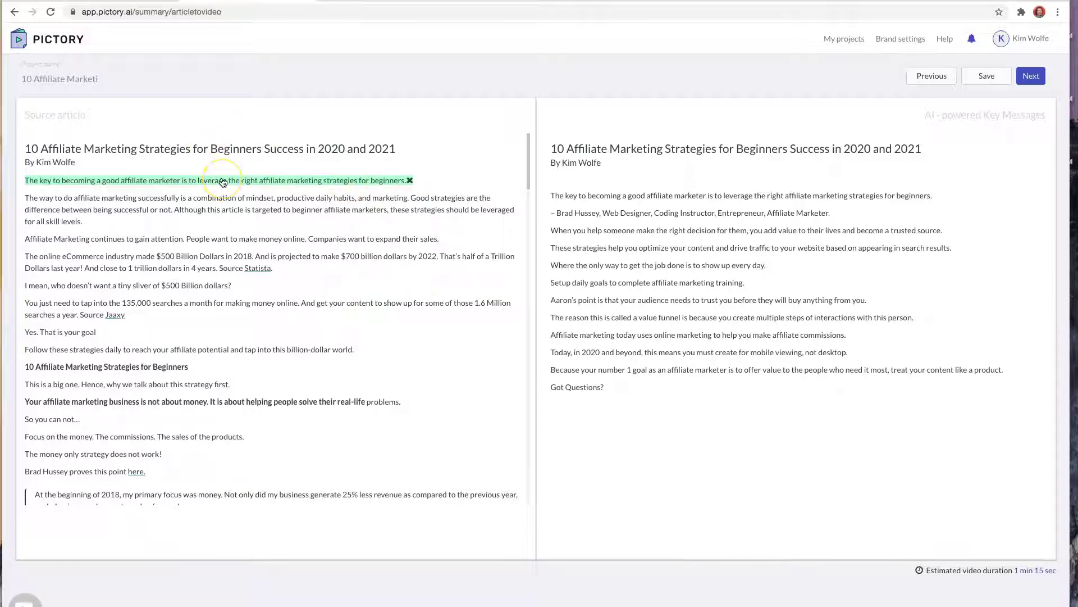
{"action": "left_click_drag", "start_coordinate": [411, 198], "coordinate": [175, 210]}
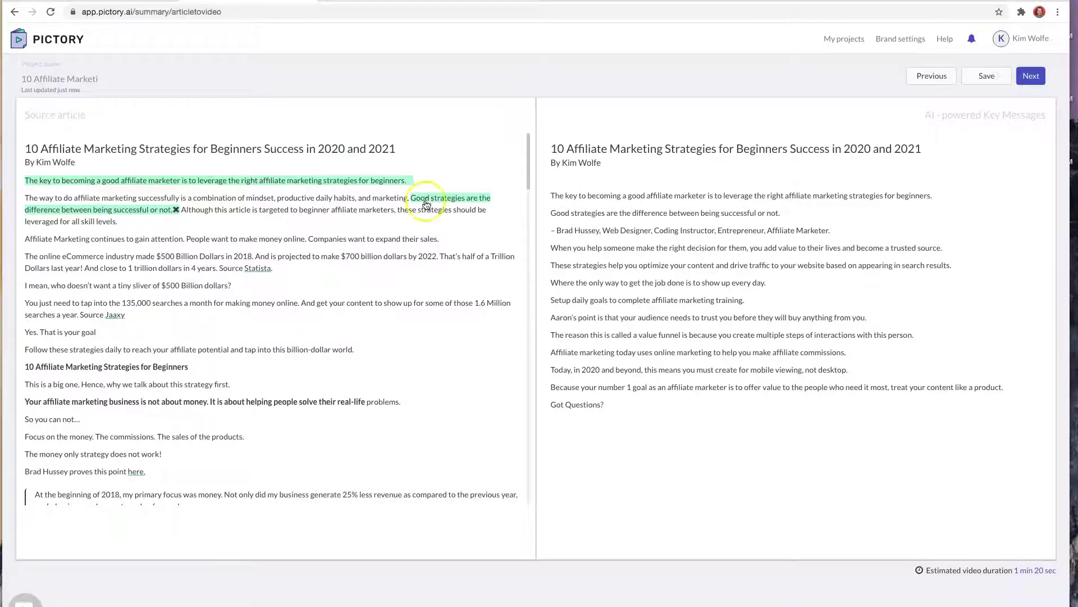
{"action": "left_click", "coordinate": [321, 286]}
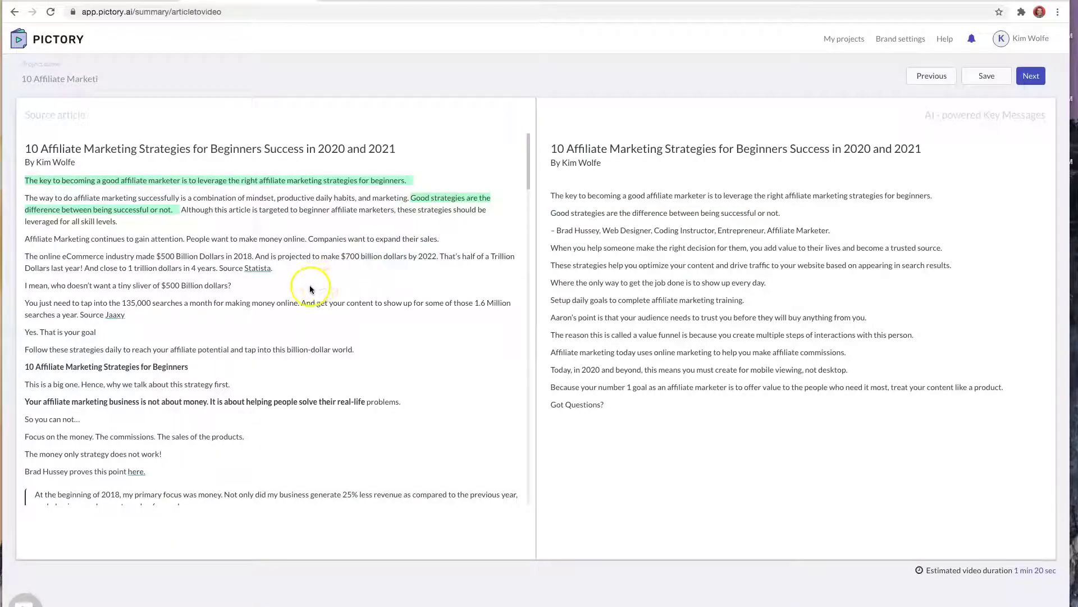
{"action": "left_click", "coordinate": [174, 350]}
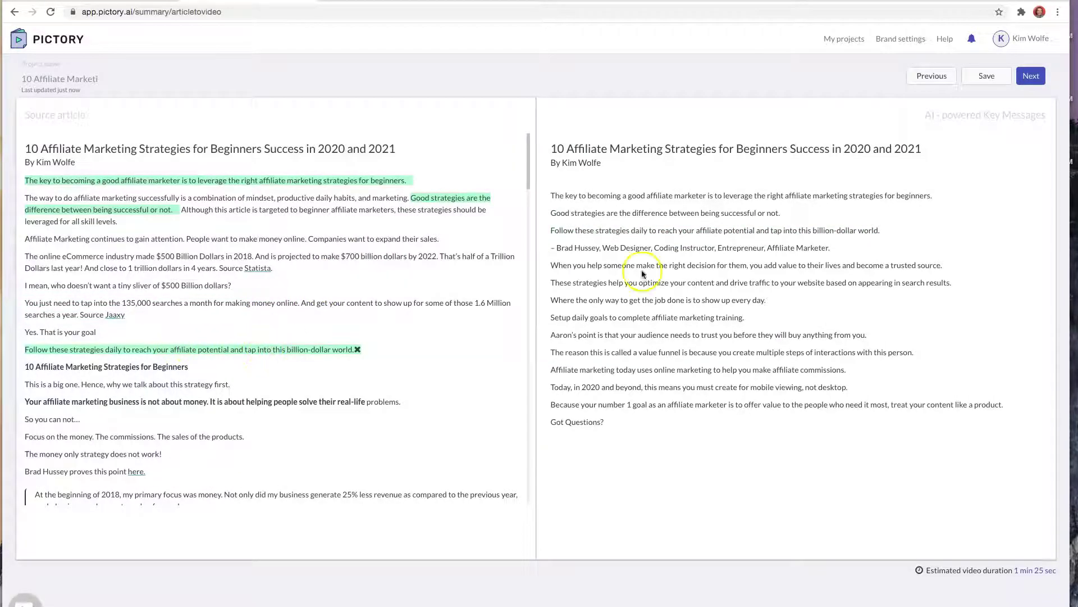
{"action": "left_click", "coordinate": [138, 369]}
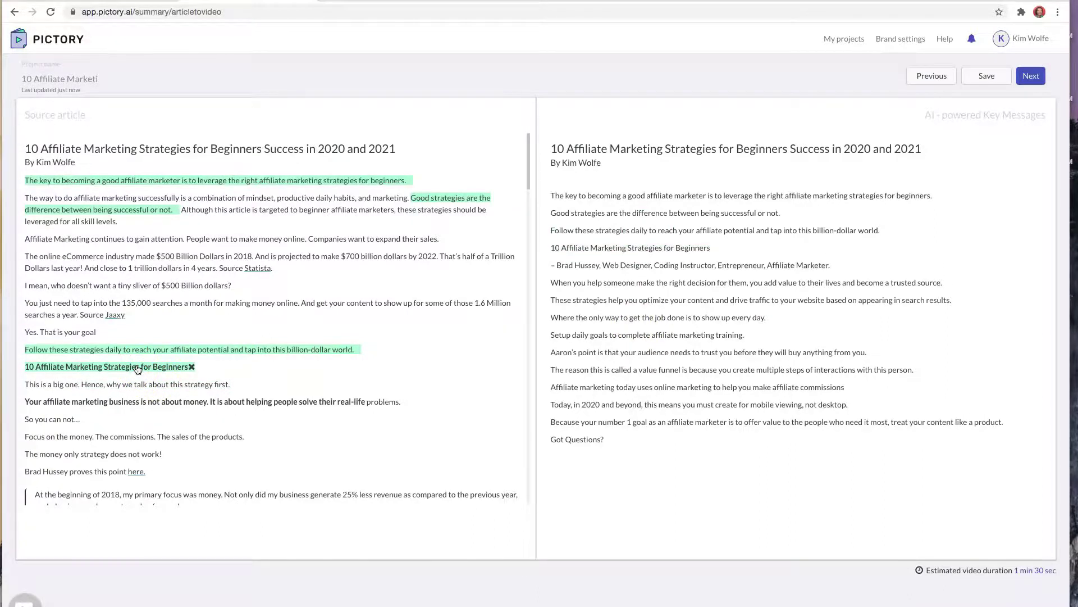
{"action": "left_click", "coordinate": [141, 401]}
{"action": "scroll", "coordinate": [225, 337], "scroll_direction": "down", "scroll_amount": 6}
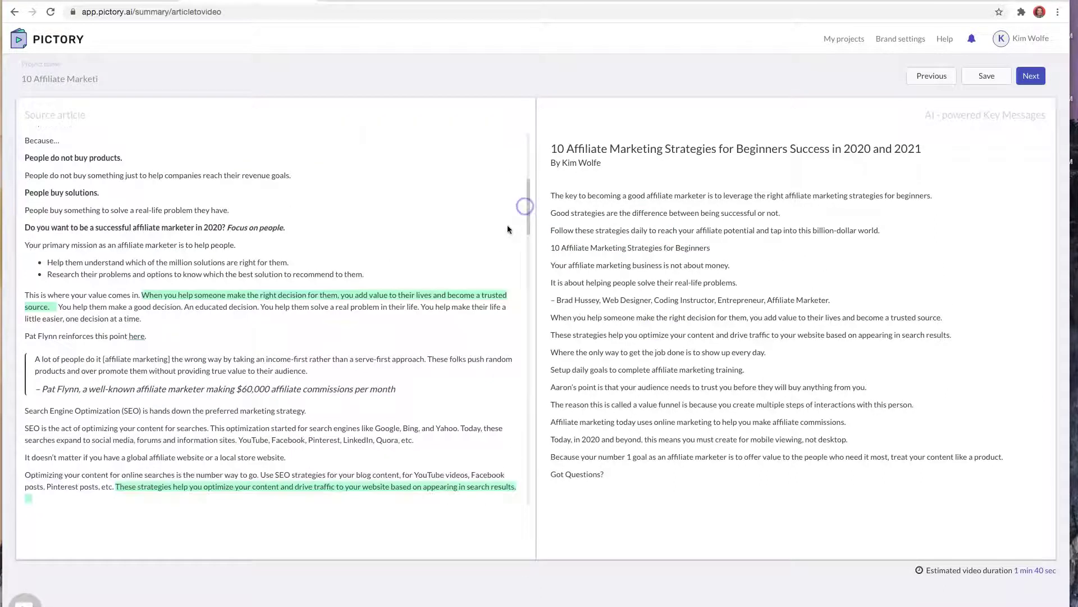
{"action": "scroll", "coordinate": [207, 302], "scroll_direction": "up", "scroll_amount": 4}
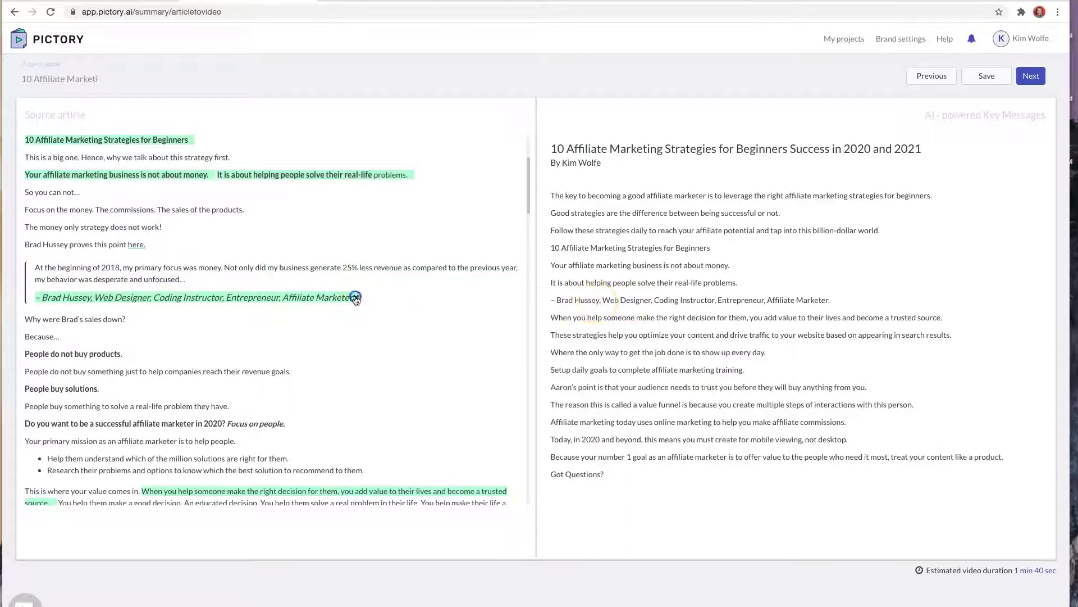
Step: Remove the quote attribution and add 'People do not buy products.' and 'People buy solutions.'
{"action": "left_click", "coordinate": [356, 297]}
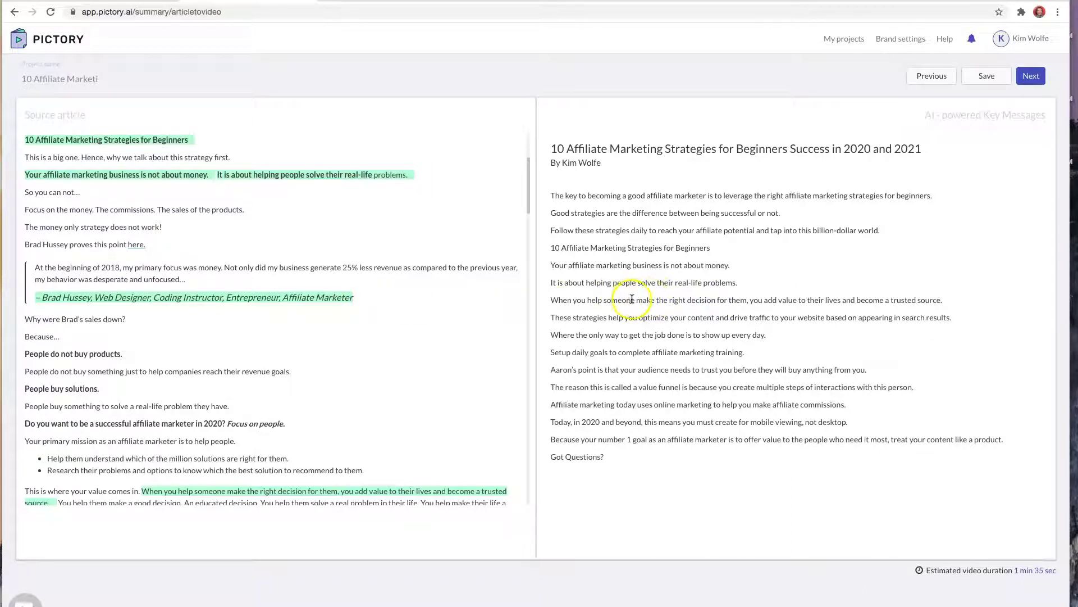
{"action": "scroll", "coordinate": [326, 318], "scroll_direction": "down", "scroll_amount": 1}
{"action": "left_click", "coordinate": [87, 287]}
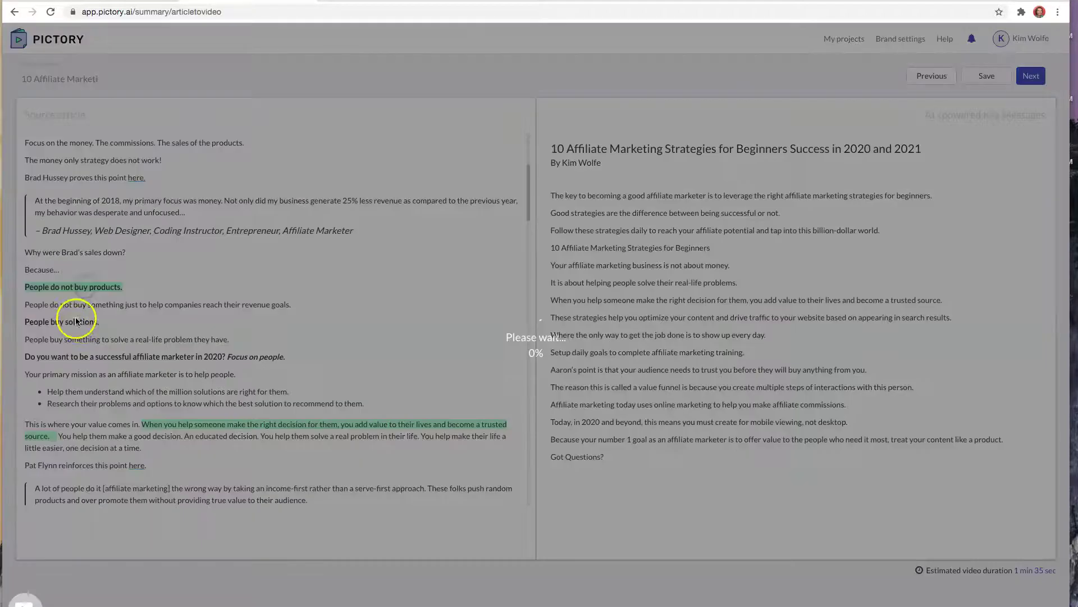
{"action": "left_click", "coordinate": [75, 322]}
{"action": "scroll", "coordinate": [464, 361], "scroll_direction": "down", "scroll_amount": 5}
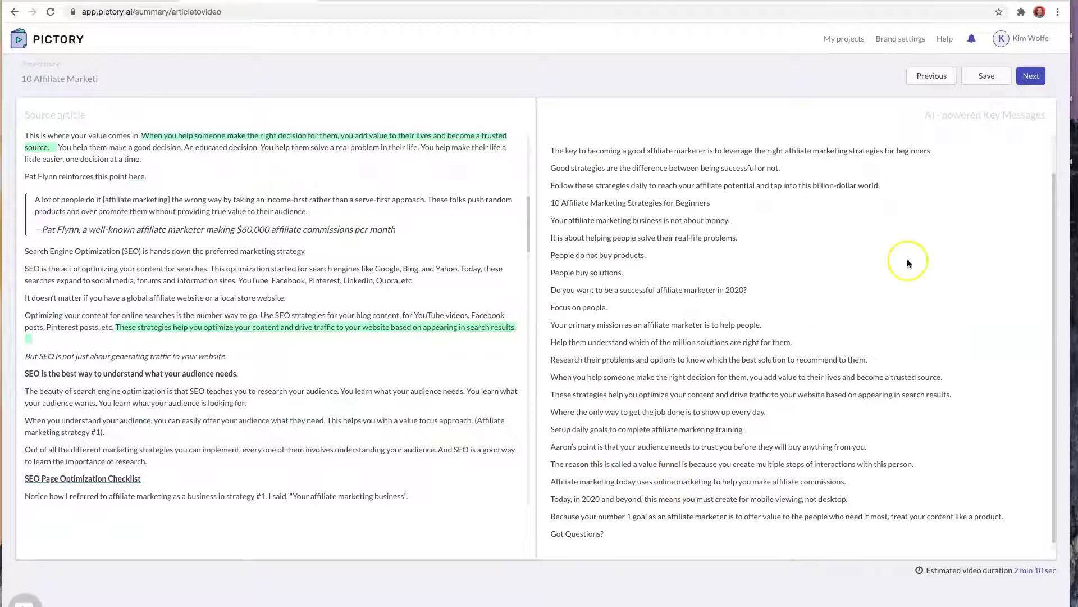
Step: Compare the aspect ratios, settle on 16:9 Landscape, and build the storyboard
{"action": "left_click", "coordinate": [1031, 78]}
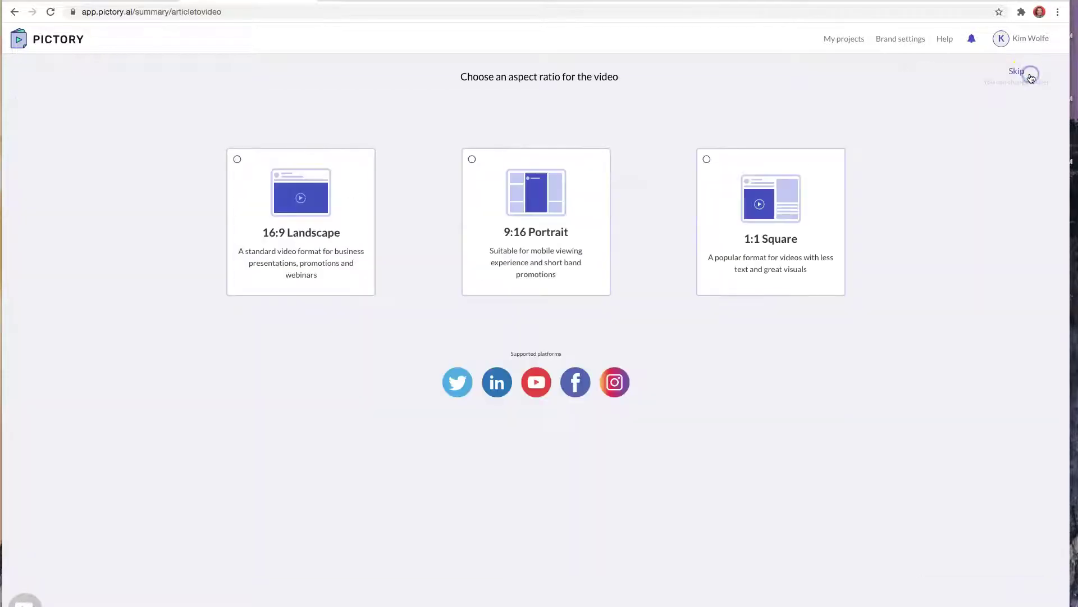
{"action": "left_click", "coordinate": [334, 216]}
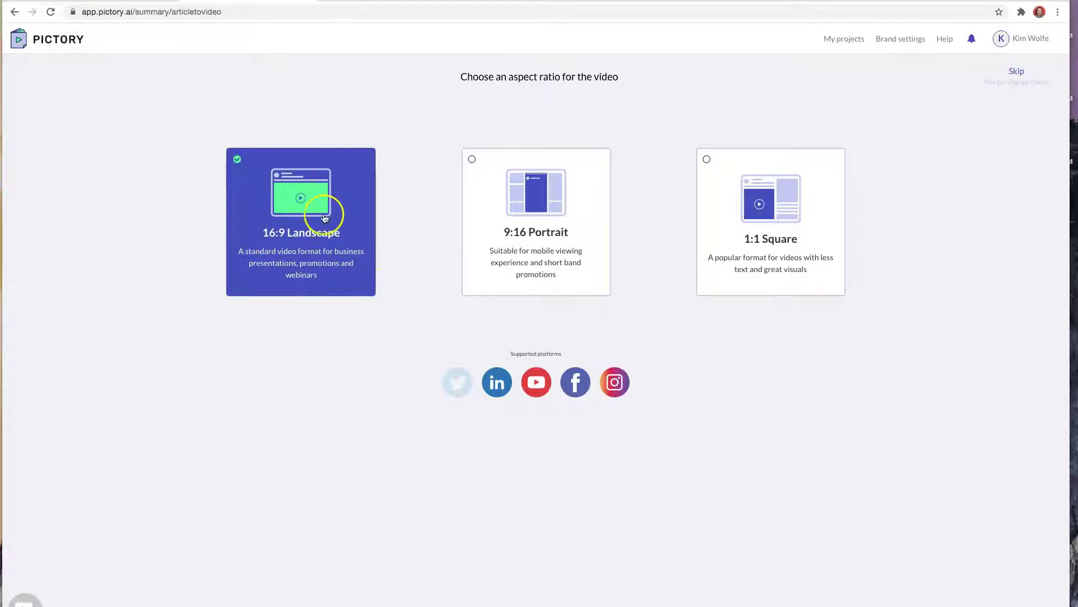
{"action": "left_click", "coordinate": [560, 188]}
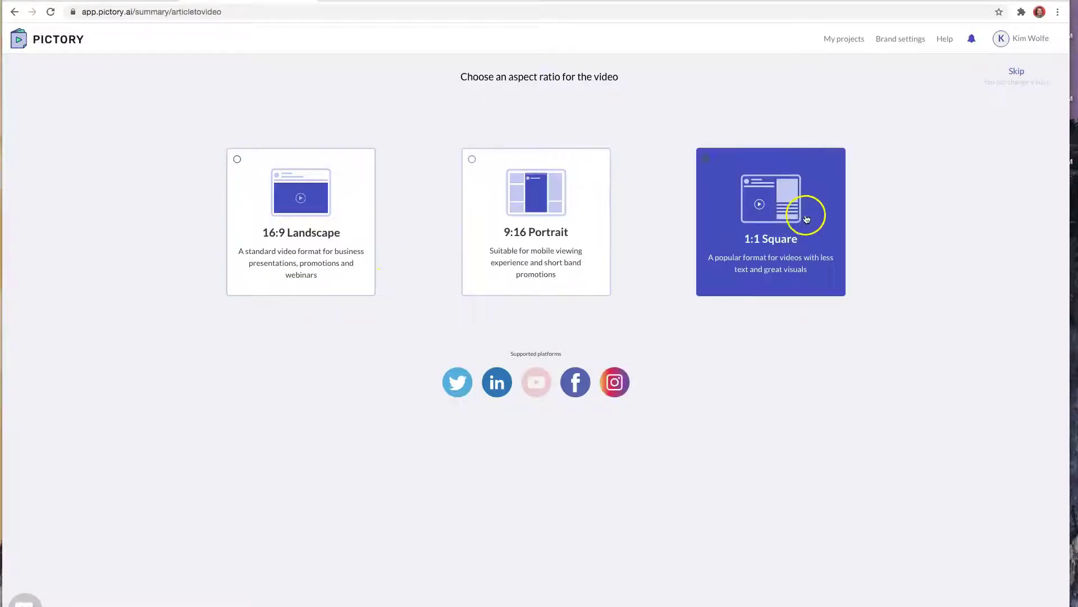
{"action": "left_click", "coordinate": [774, 253]}
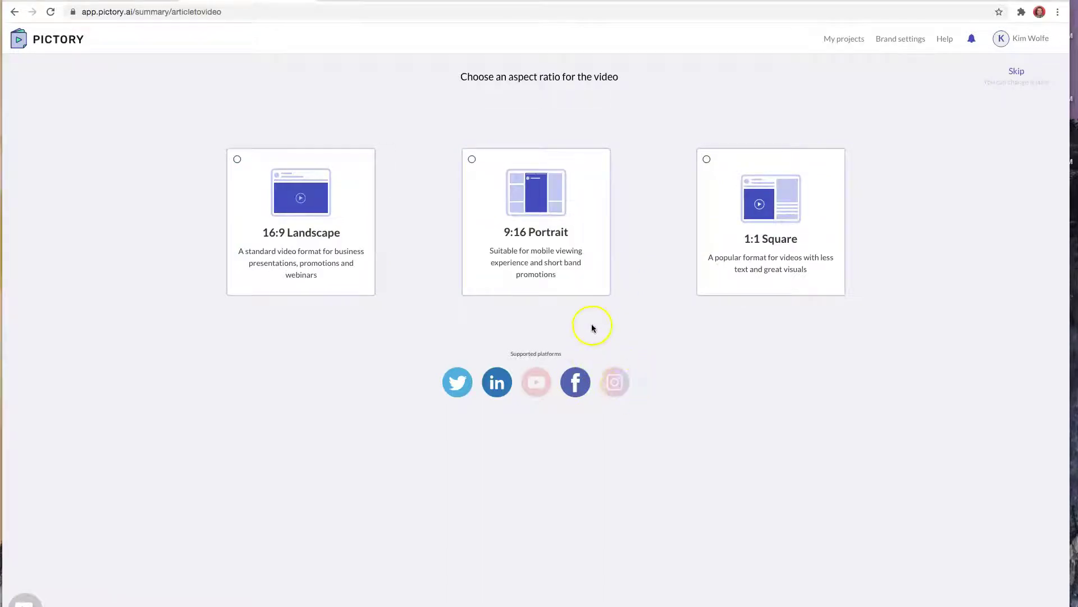
{"action": "left_click", "coordinate": [335, 190]}
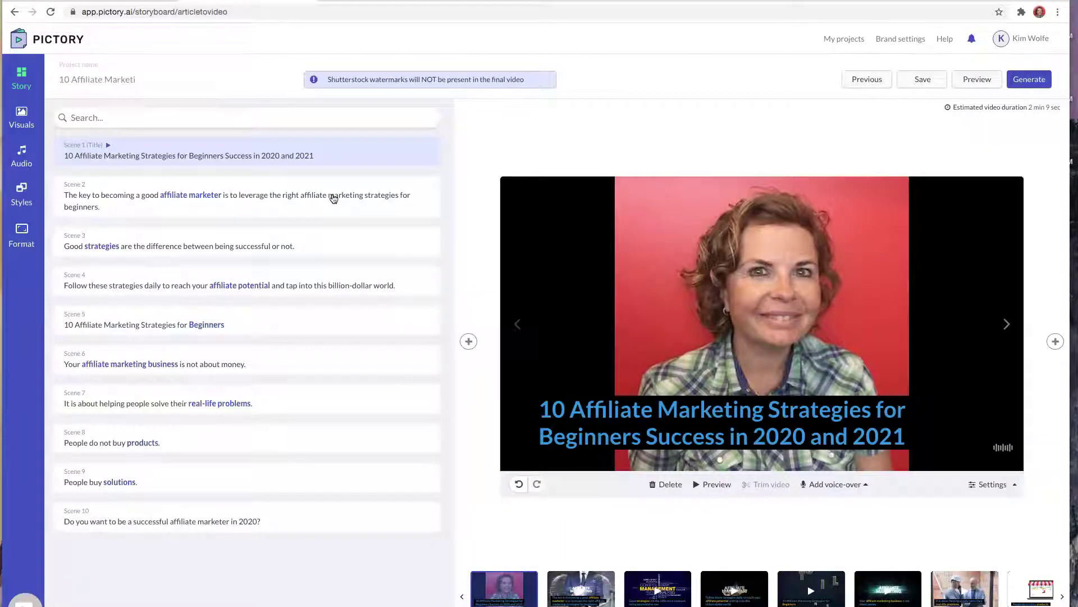
{"action": "key", "text": "ctrl+l"}
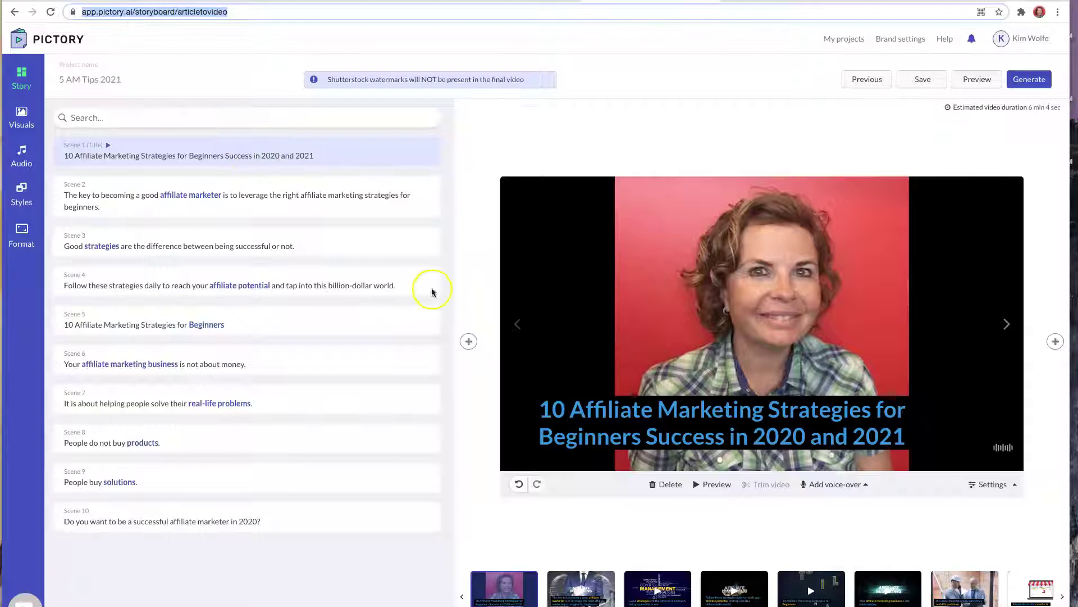
Step: Open the title scene and delete '2020 and' from its title text
{"action": "left_click", "coordinate": [247, 160]}
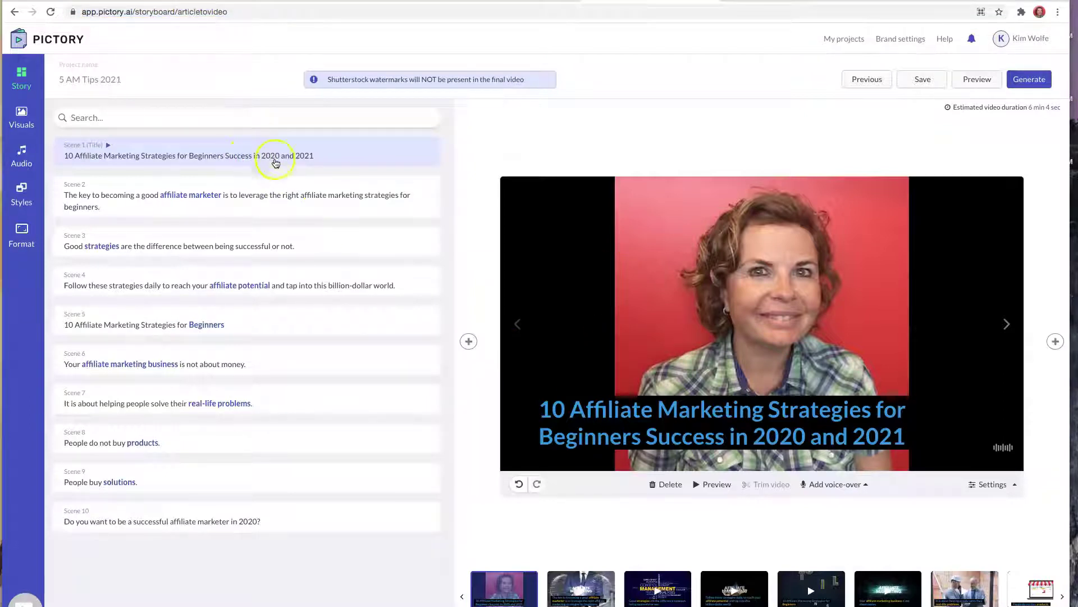
{"action": "double_click", "coordinate": [782, 438]}
{"action": "left_click_drag", "start_coordinate": [753, 443], "coordinate": [848, 447]}
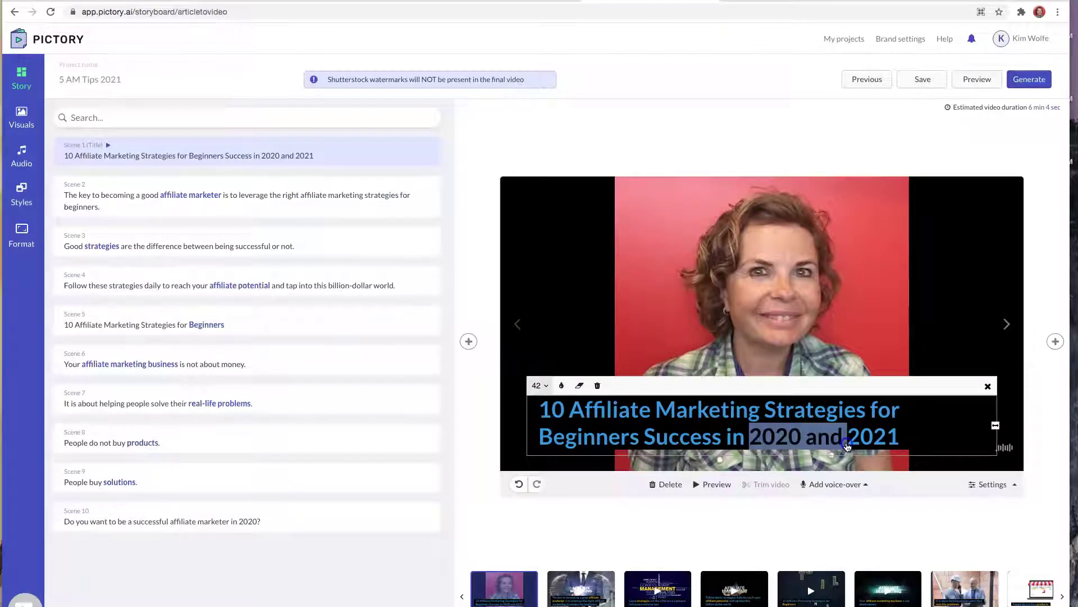
{"action": "key", "text": "BackSpace"}
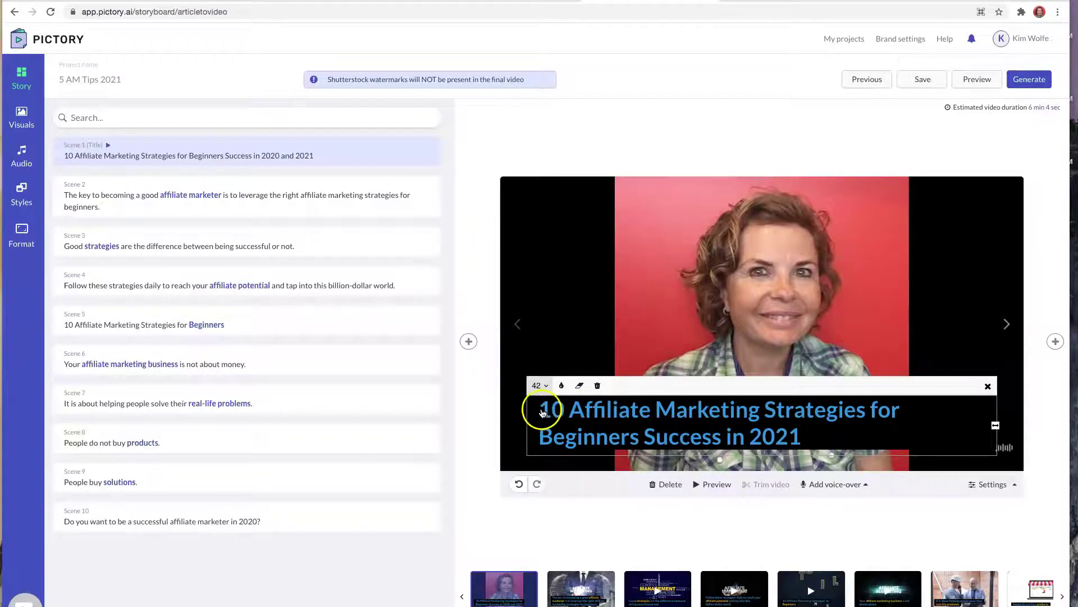
{"action": "left_click", "coordinate": [611, 521]}
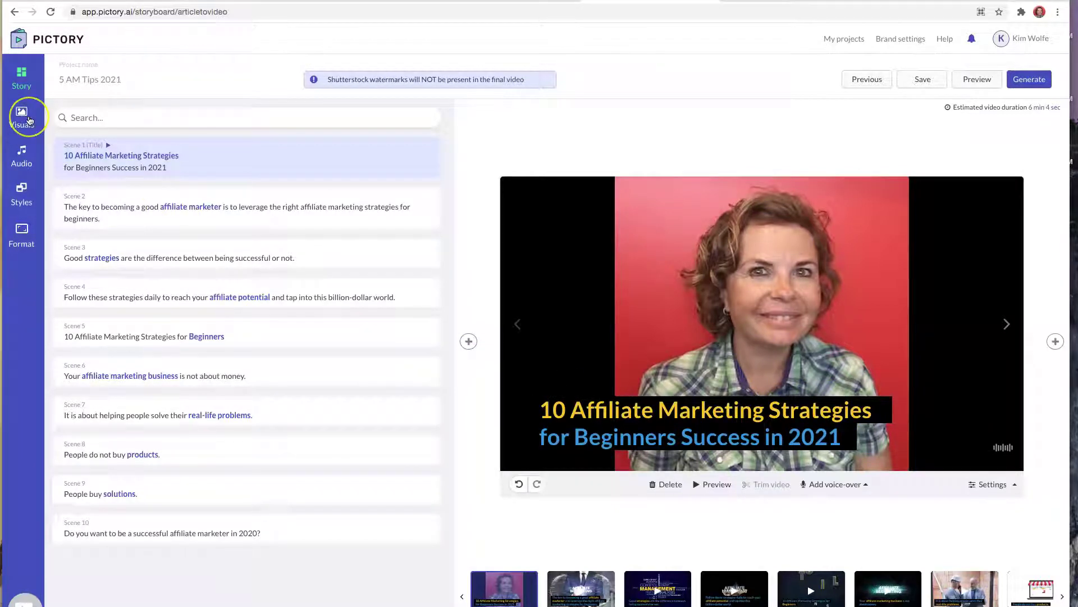
Step: Swap Scene 1's visual for the glowing Affiliate Marketing stock clip, then select scene 2
{"action": "left_click", "coordinate": [29, 120]}
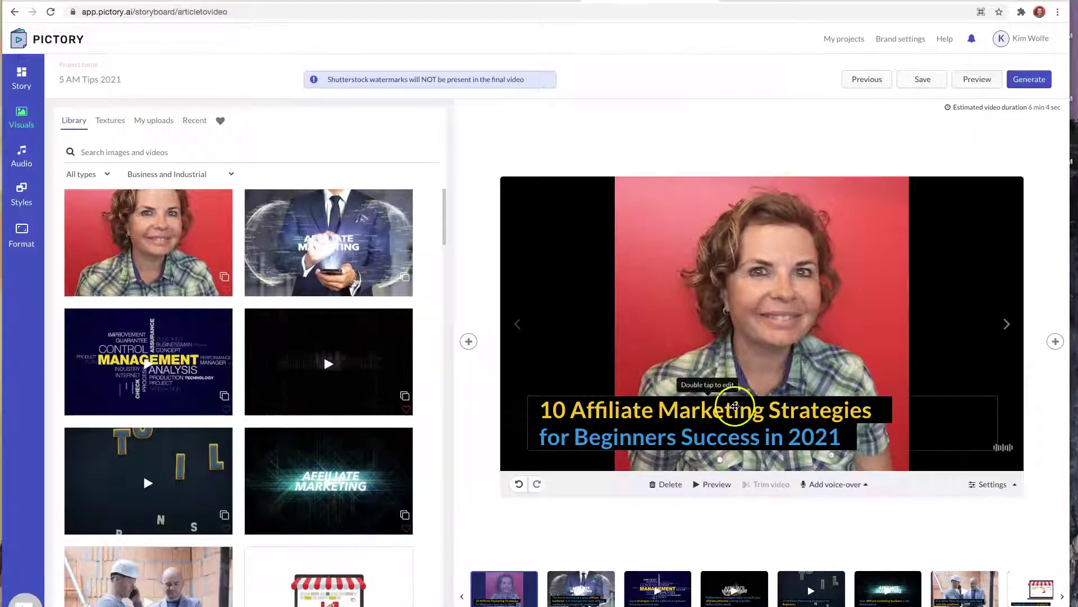
{"action": "left_click", "coordinate": [328, 369]}
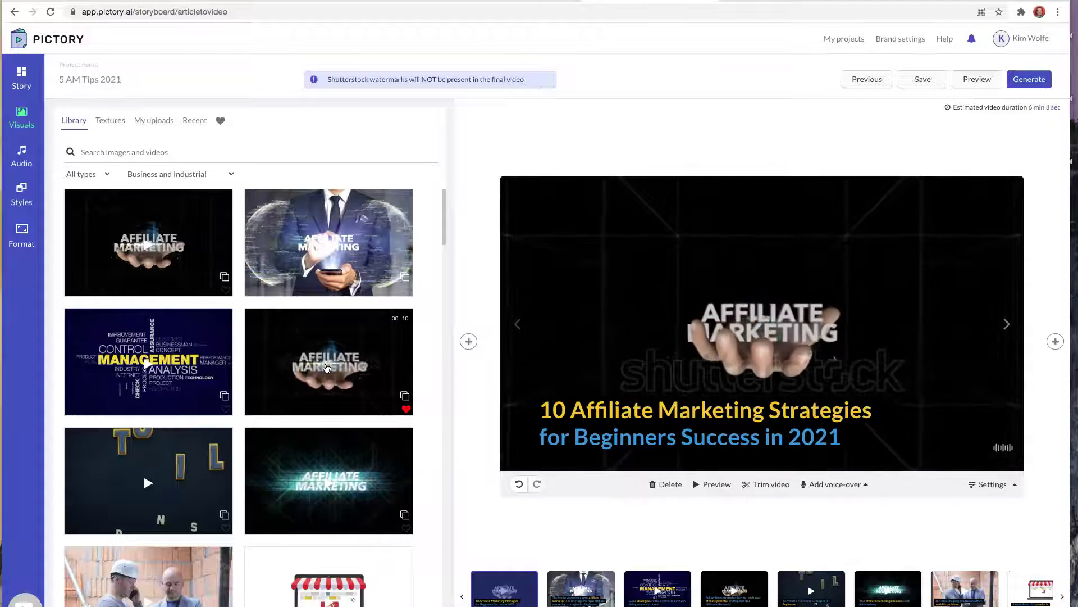
{"action": "left_click", "coordinate": [544, 378]}
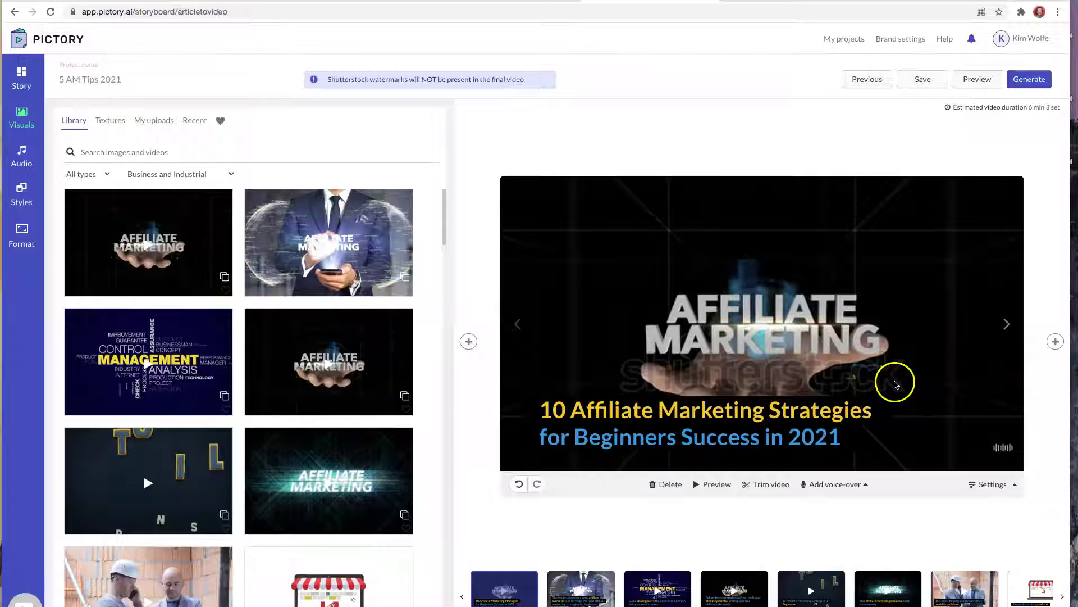
{"action": "left_click", "coordinate": [321, 478]}
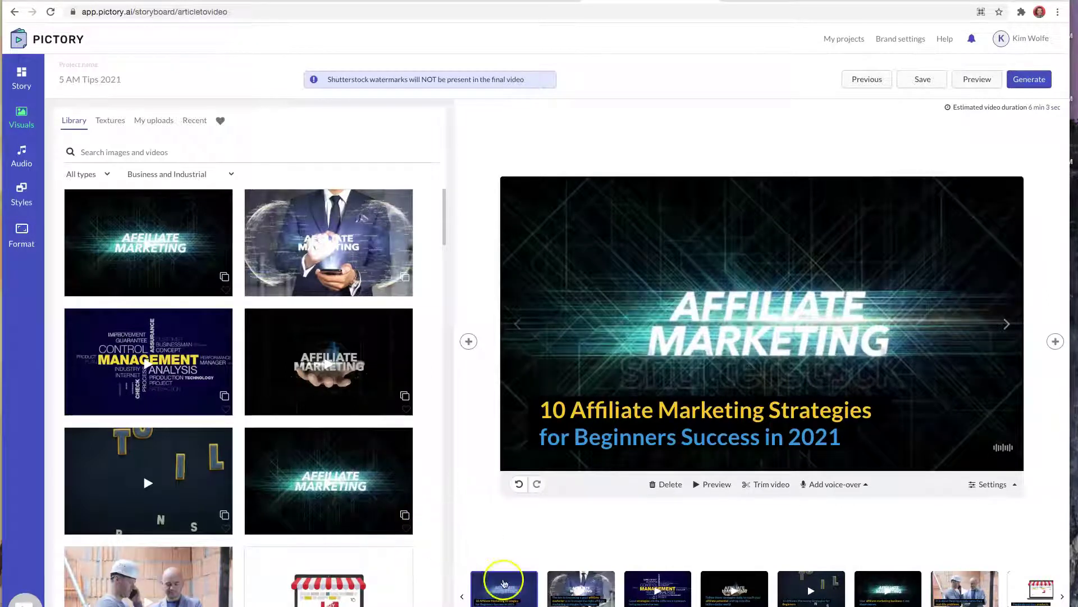
{"action": "left_click", "coordinate": [595, 586]}
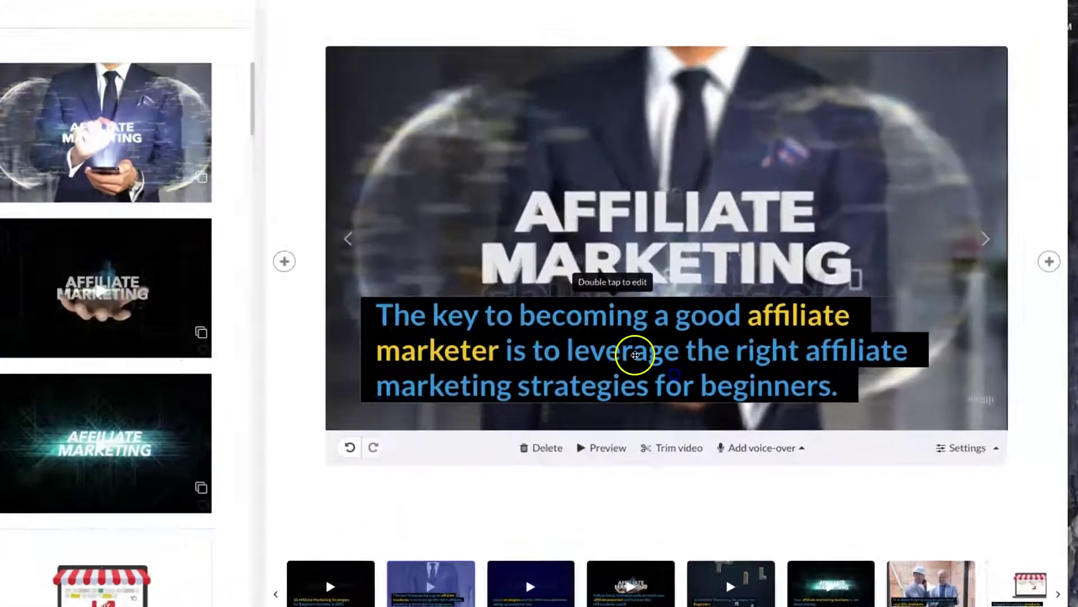
Step: Clear scene 2's caption highlighting and colour 'The key to becoming a good' yellow
{"action": "double_click", "coordinate": [739, 414]}
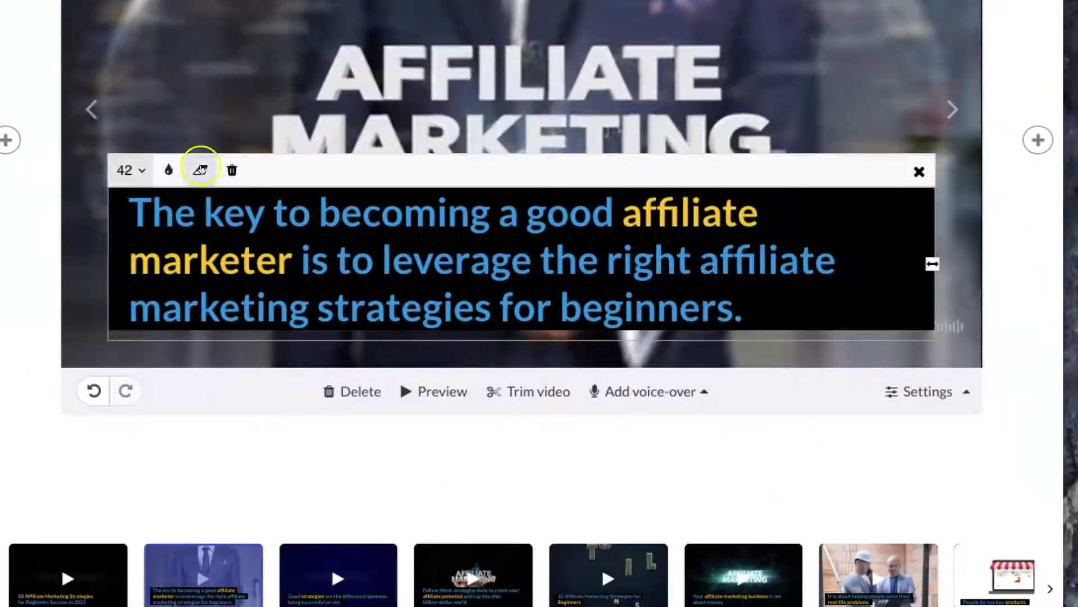
{"action": "left_click", "coordinate": [200, 170]}
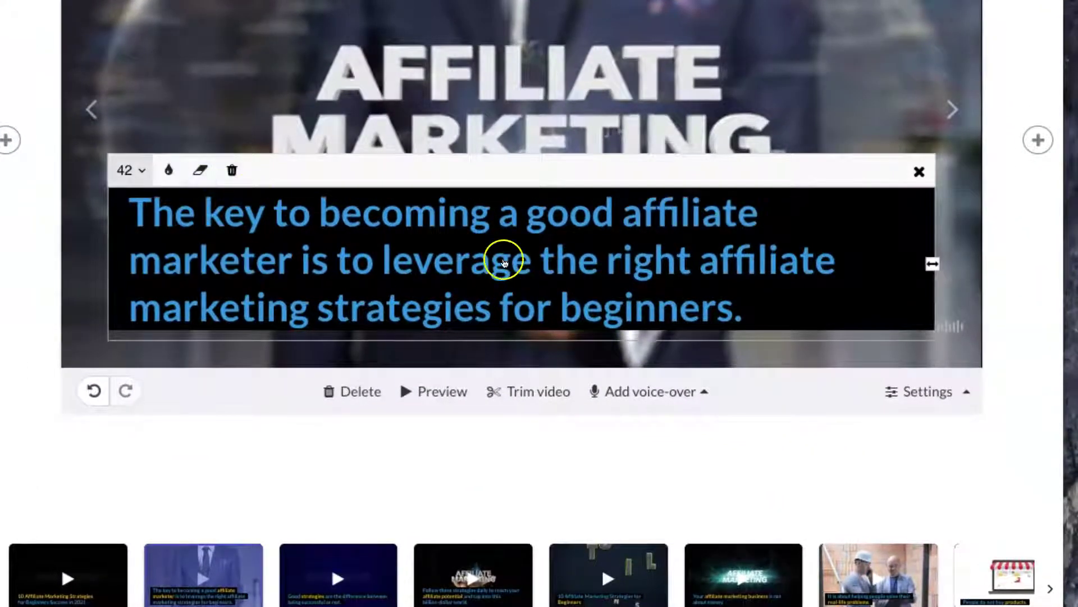
{"action": "left_click_drag", "start_coordinate": [137, 217], "coordinate": [616, 222]}
{"action": "left_click", "coordinate": [168, 170]}
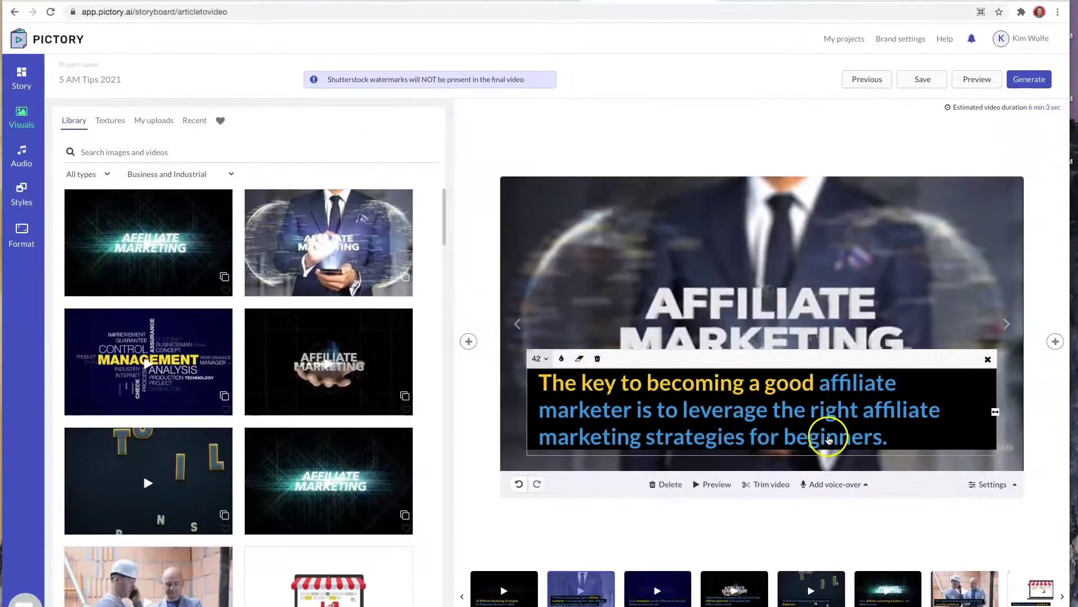
Step: Save the project and select scene 3, 'Good strategies', in the scene list
{"action": "left_click", "coordinate": [923, 80]}
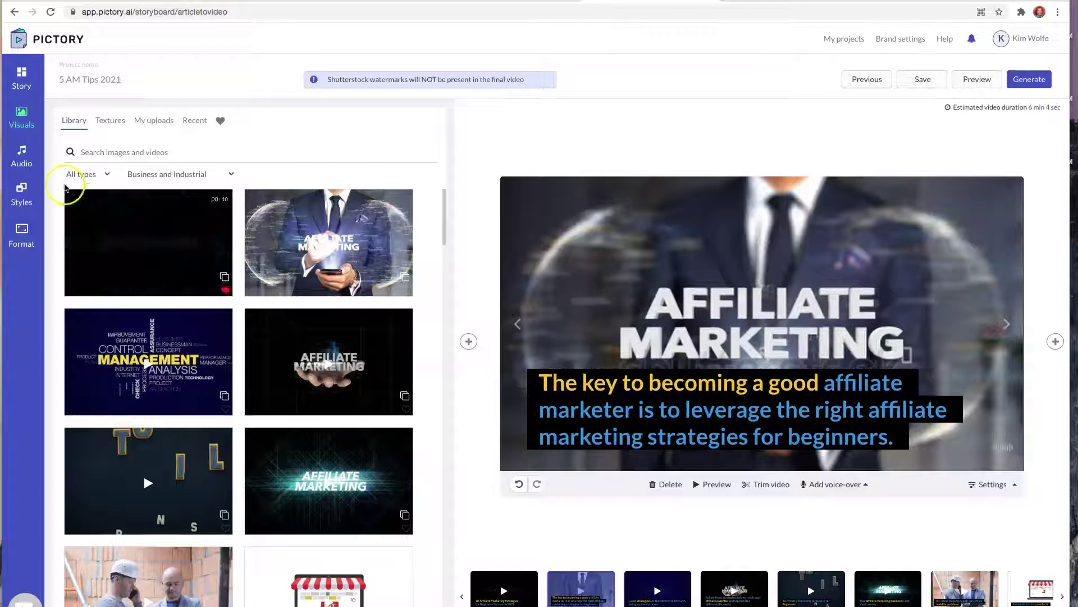
{"action": "left_click", "coordinate": [23, 92]}
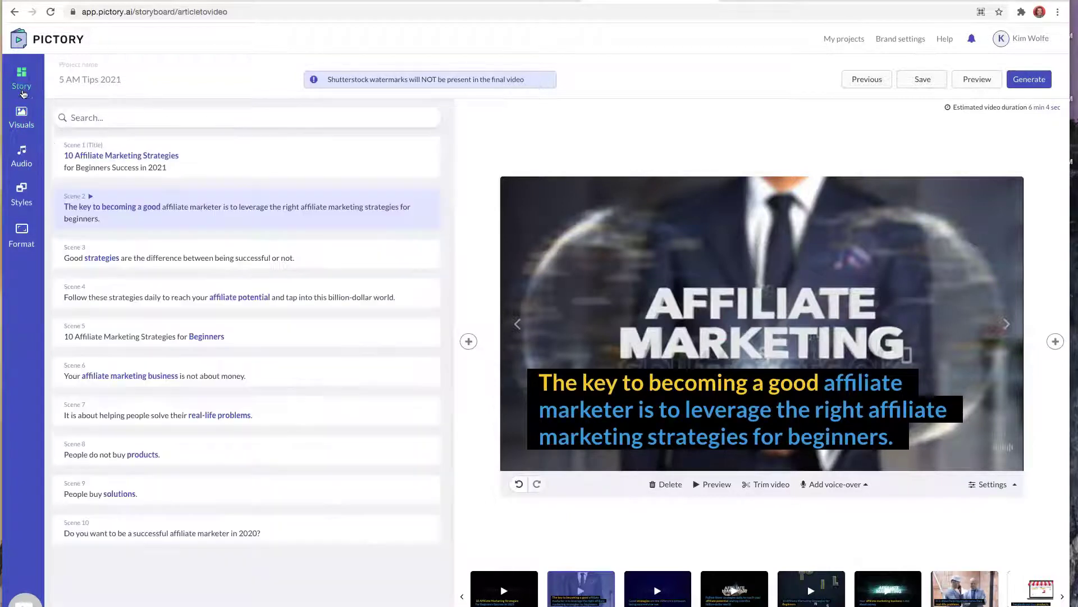
{"action": "left_click", "coordinate": [140, 253]}
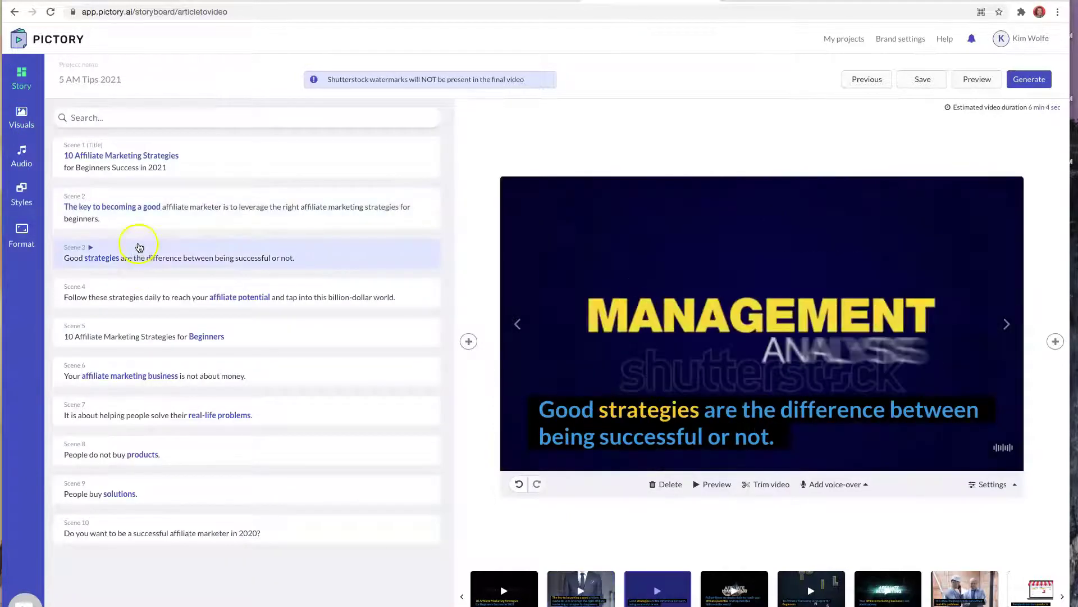
Step: Use Search similar to find a laptop-typing clip for scene 3, then go to scene 4
{"action": "left_click", "coordinate": [11, 112]}
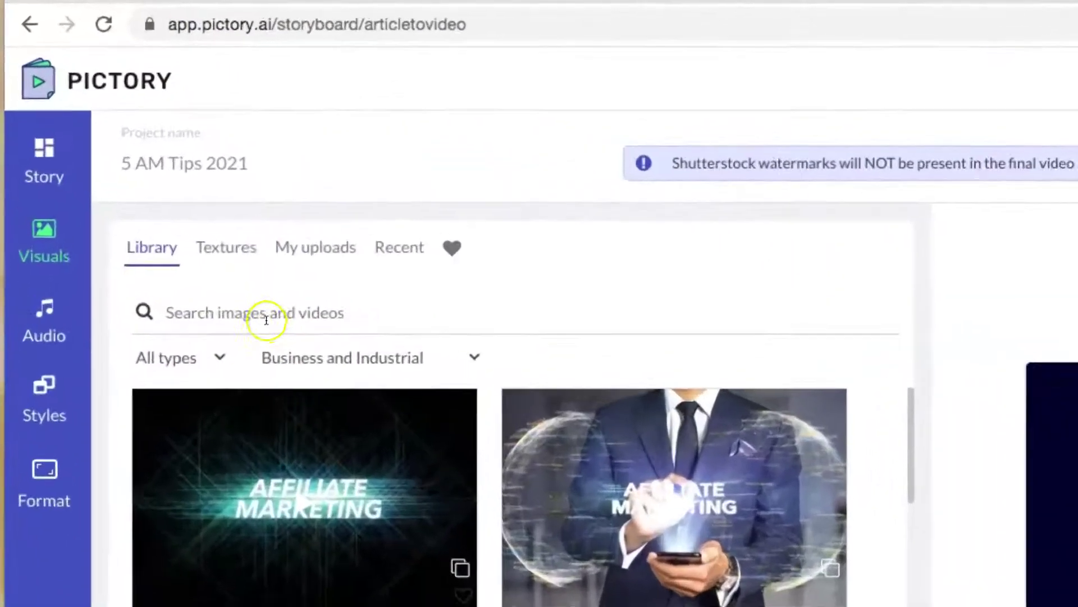
{"action": "left_click", "coordinate": [276, 323]}
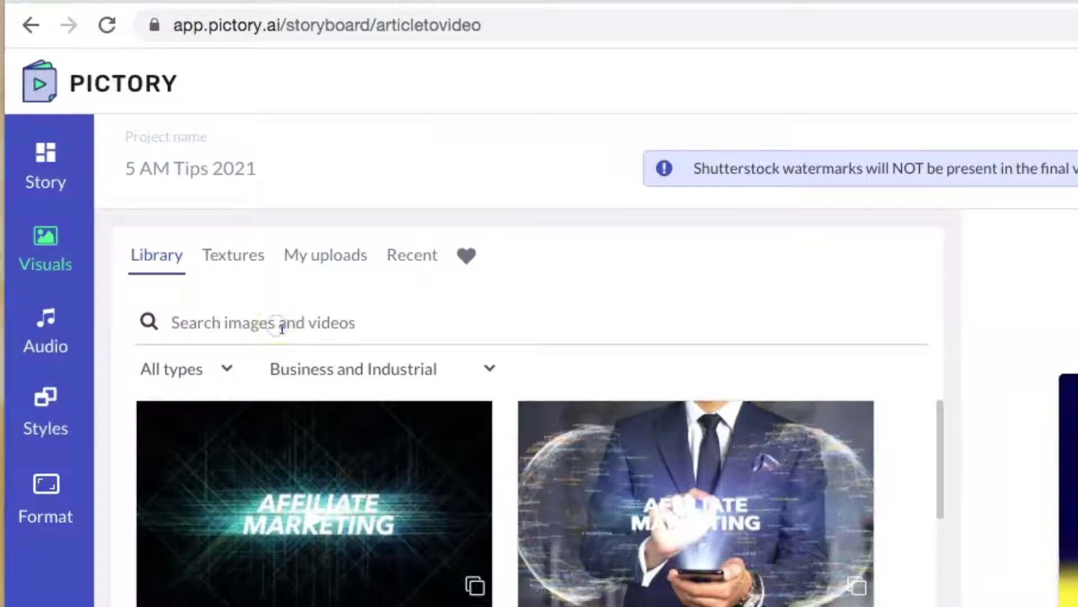
{"action": "type", "text": "s"}
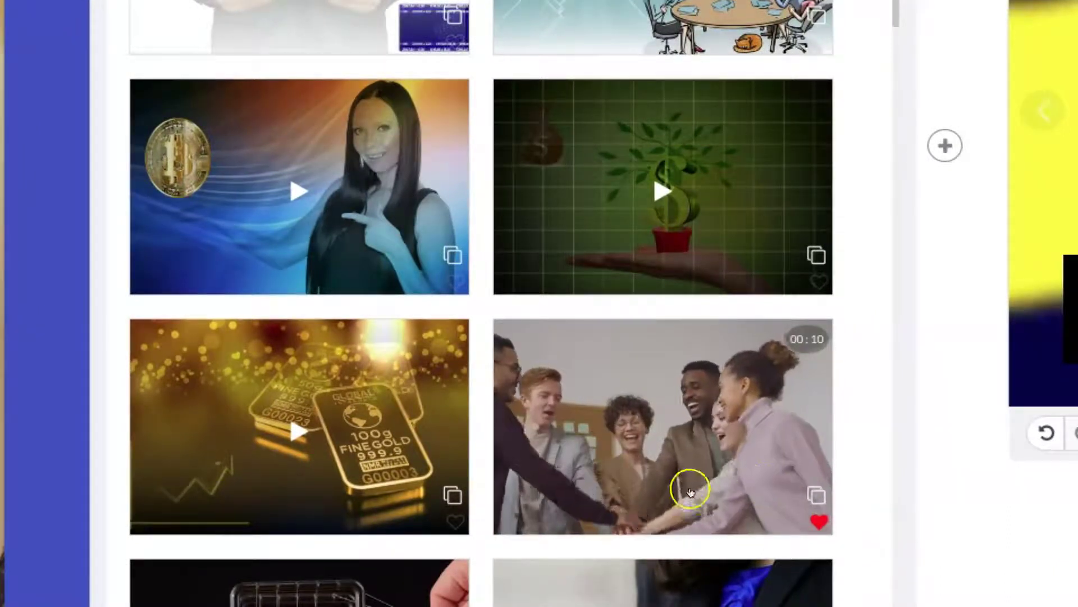
{"action": "left_click", "coordinate": [816, 494]}
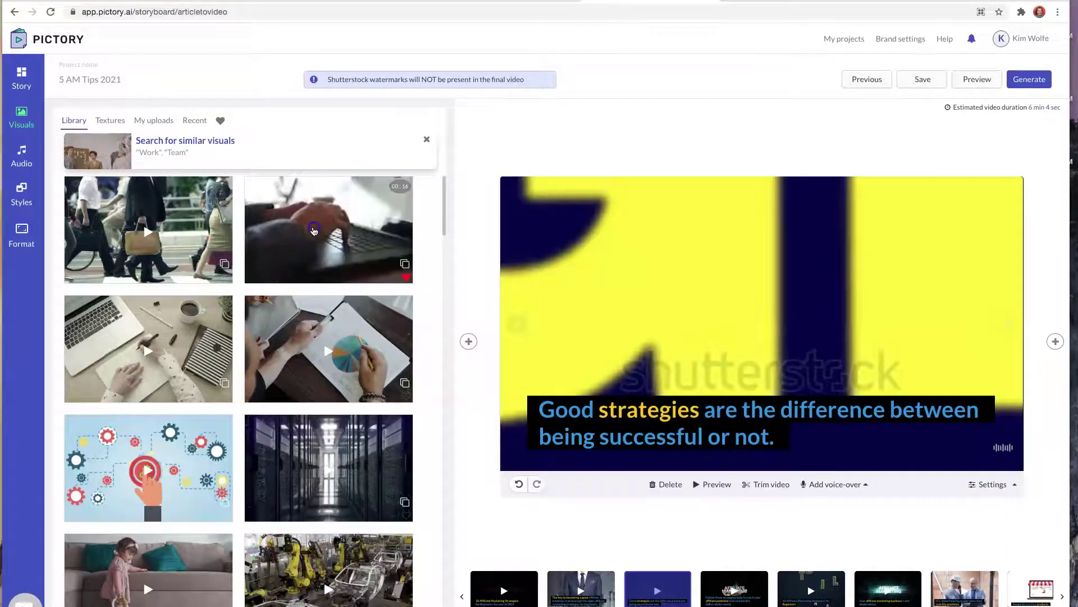
{"action": "left_click", "coordinate": [312, 229]}
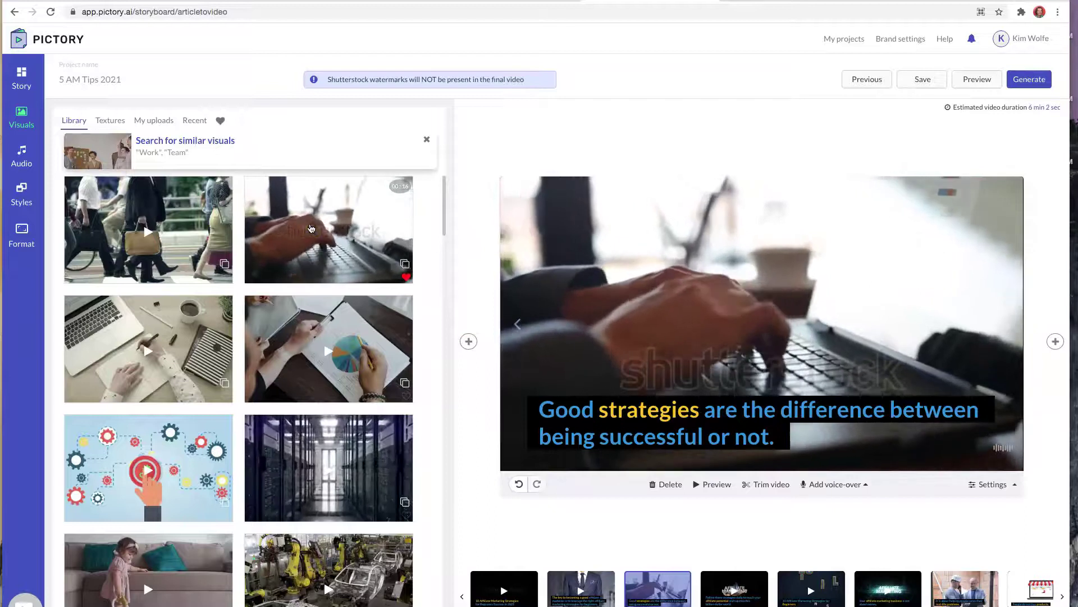
{"action": "left_click", "coordinate": [756, 589]}
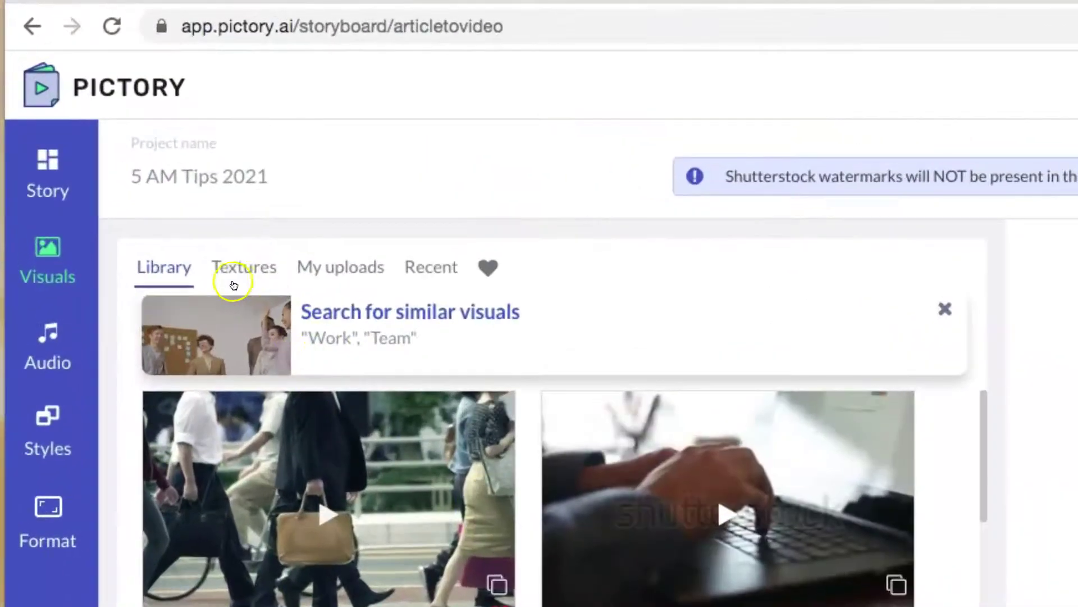
Step: Search the library for 'billion dollars' and use the dollar-bills clip for scene 4
{"action": "left_click", "coordinate": [946, 310]}
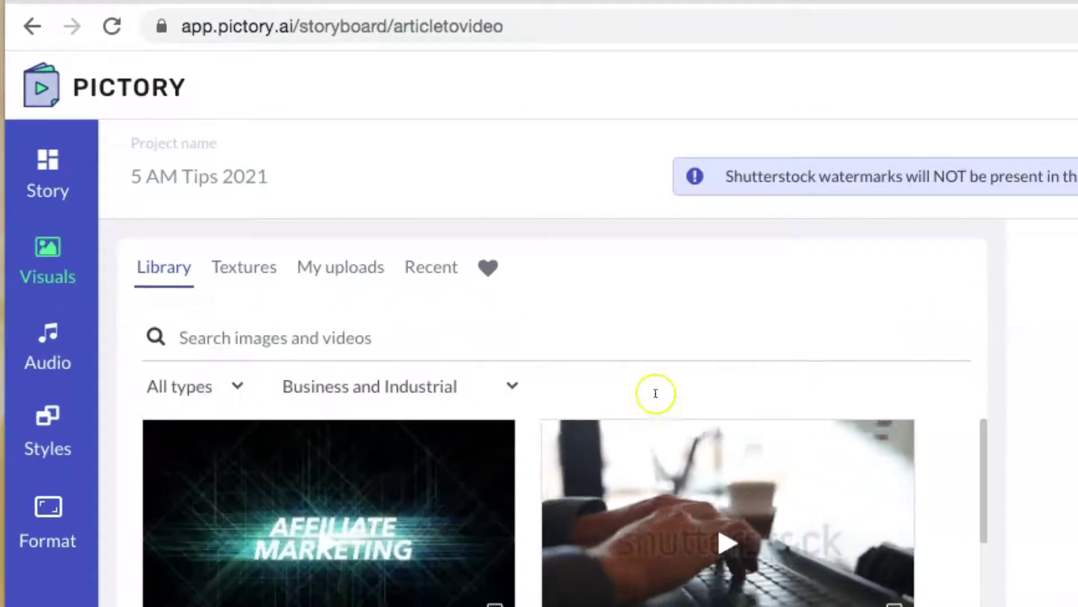
{"action": "left_click", "coordinate": [452, 337]}
{"action": "type", "text": "billion"}
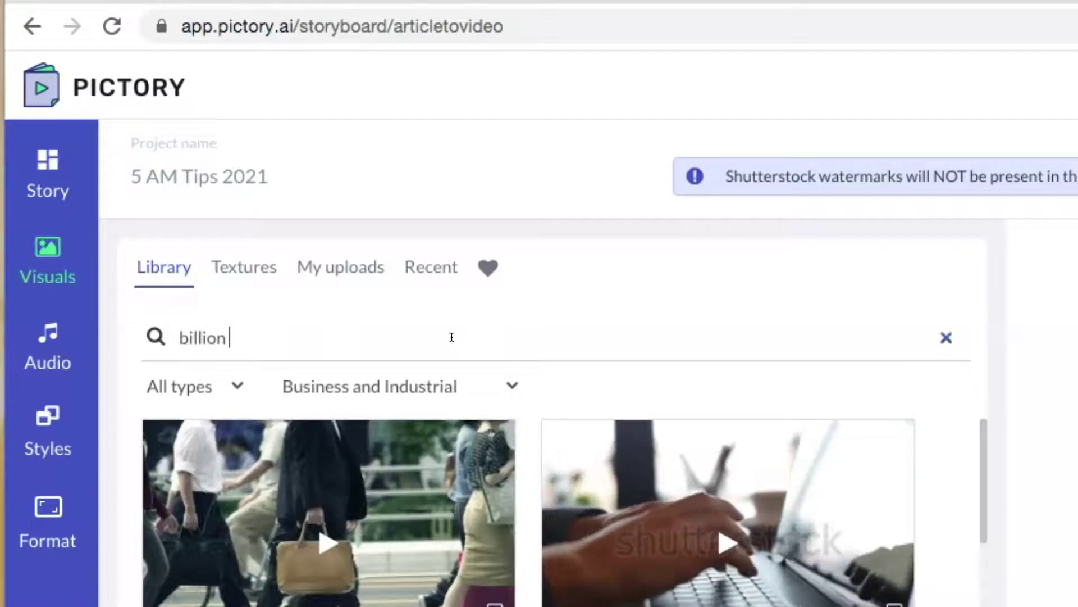
{"action": "type", "text": " dollars"}
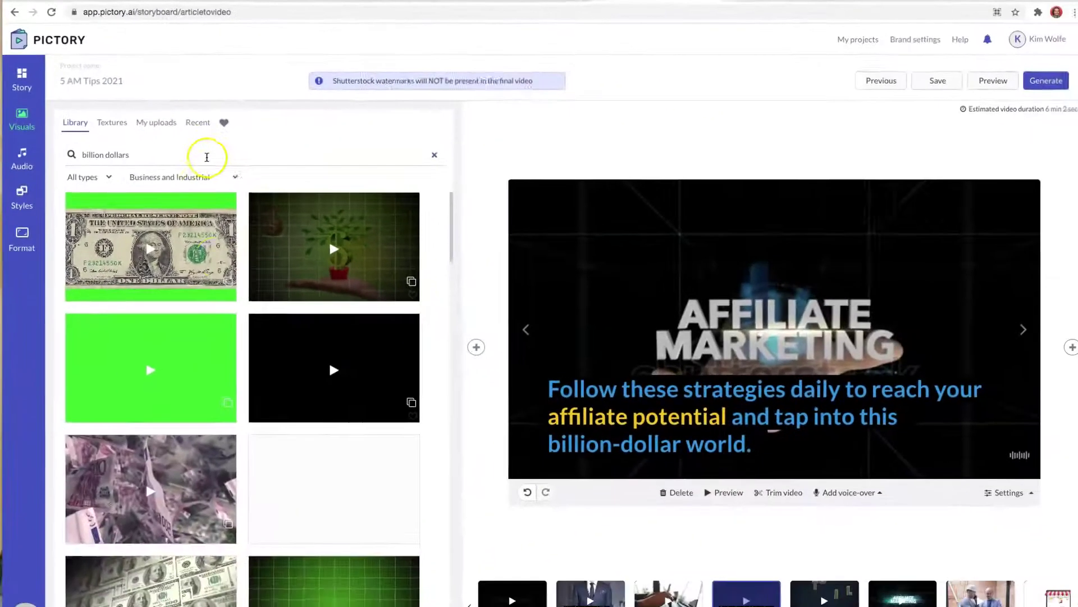
{"action": "left_click", "coordinate": [174, 583]}
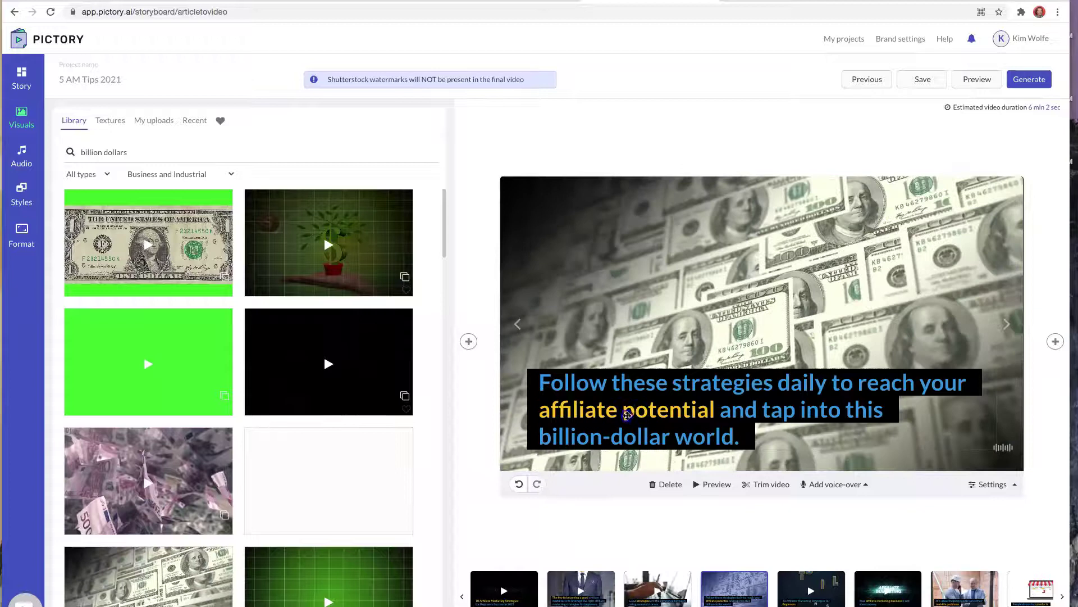
Step: Move scene 4's caption highlight from 'affiliate potential' to 'tap into this billion-dollar world.'
{"action": "double_click", "coordinate": [764, 427]}
{"action": "left_click", "coordinate": [643, 391]}
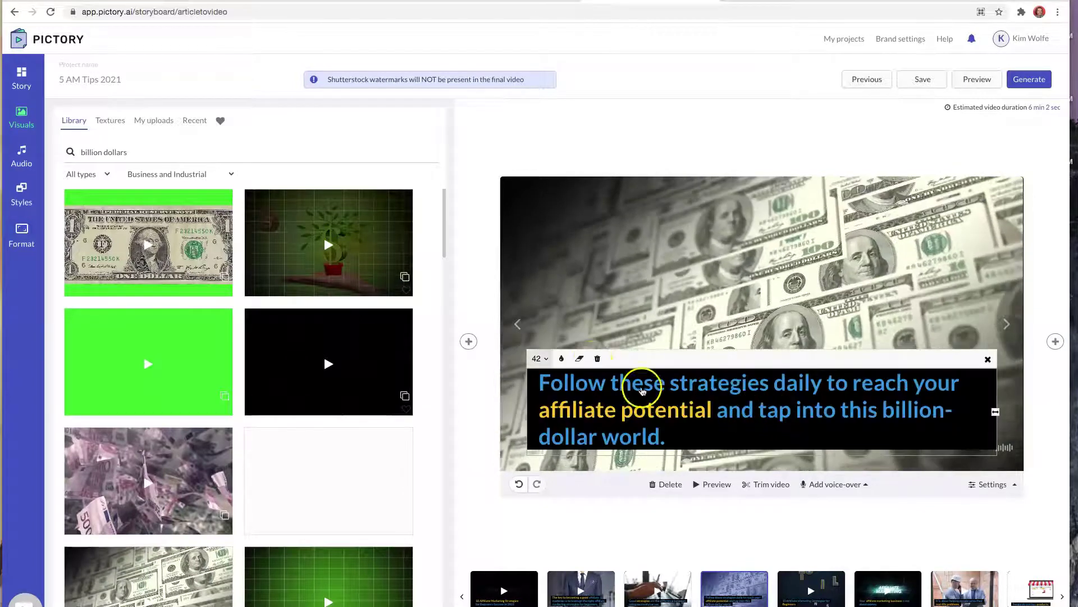
{"action": "left_click", "coordinate": [579, 358]}
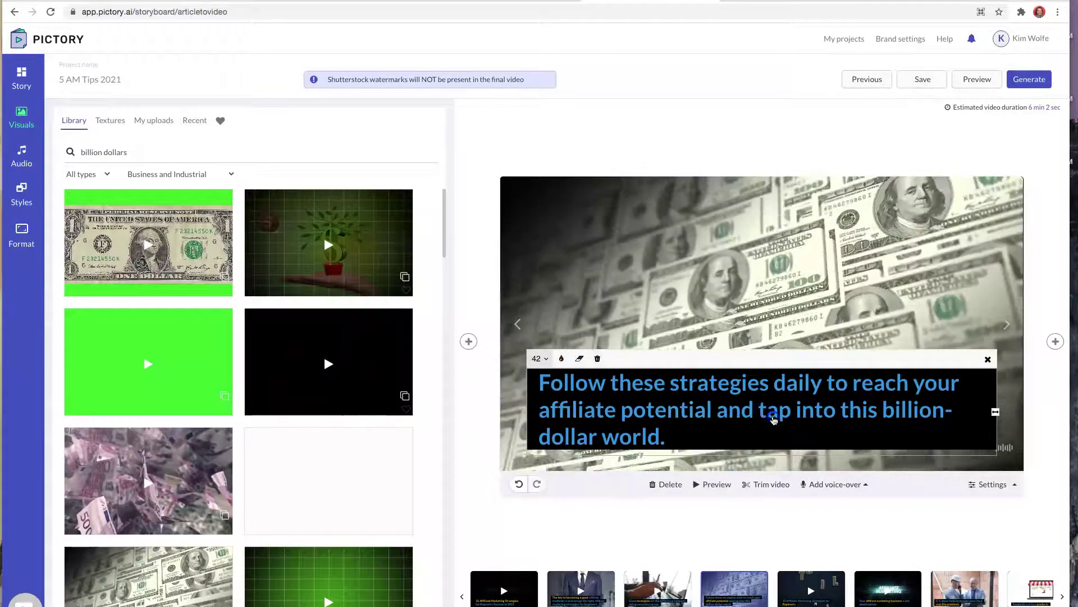
{"action": "left_click_drag", "start_coordinate": [774, 420], "coordinate": [666, 437]}
{"action": "left_click", "coordinate": [561, 358]}
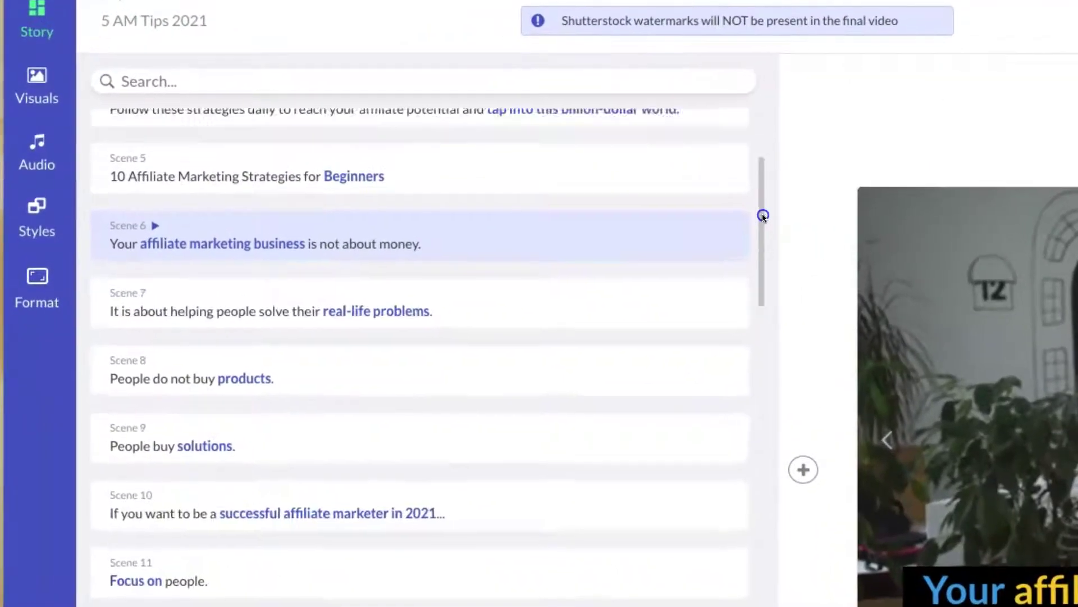
{"action": "left_click_drag", "start_coordinate": [446, 191], "coordinate": [444, 155]}
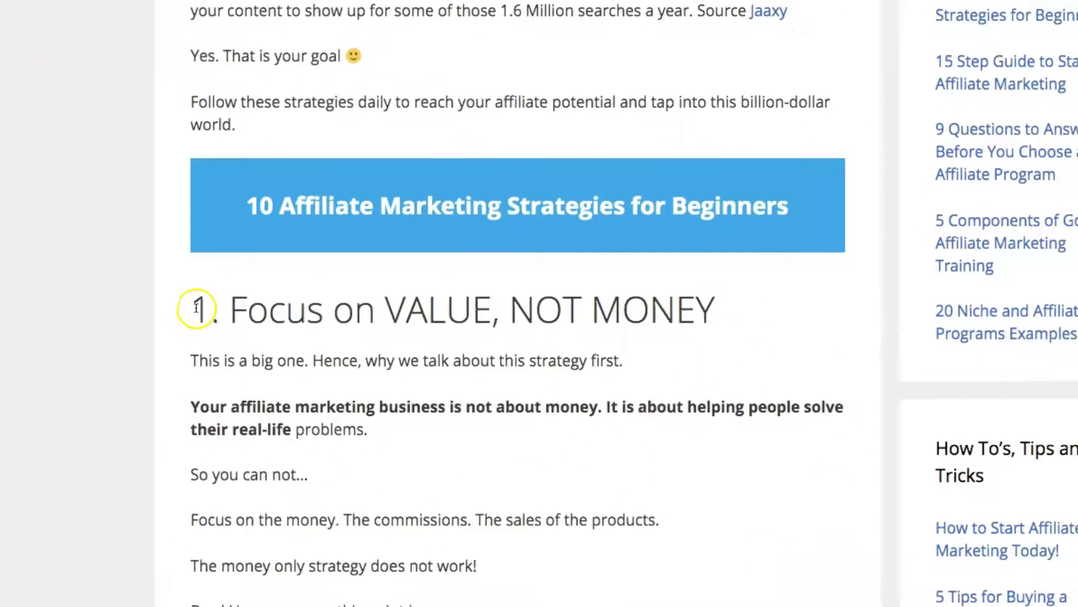
Step: Select the heading '1. Focus on VALUE, NOT MONEY' in the blog article
{"action": "left_click_drag", "start_coordinate": [188, 376], "coordinate": [711, 303]}
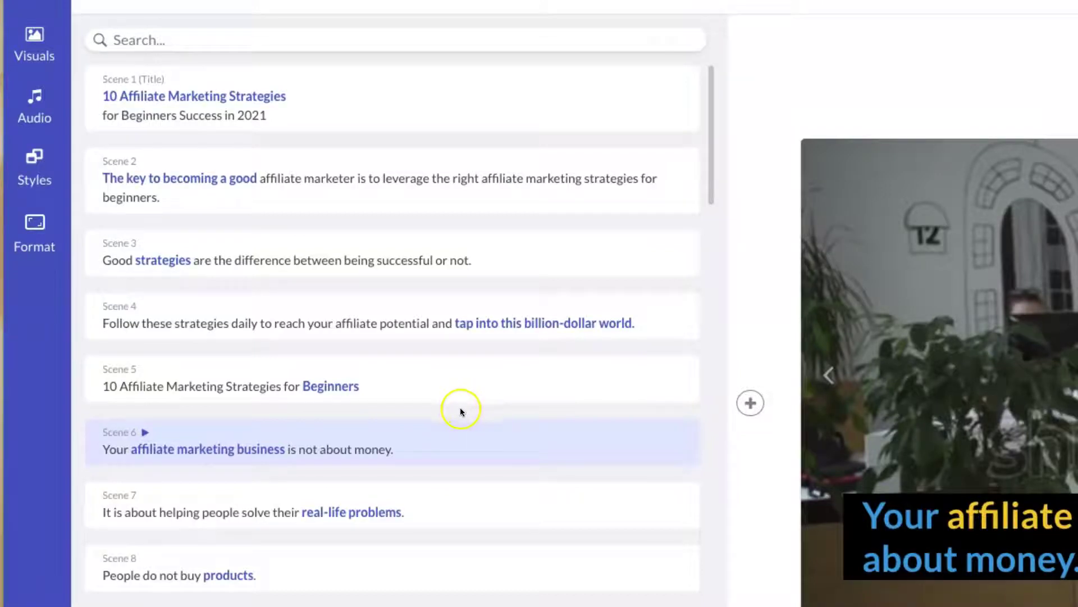
Step: Insert a Text & Visuals scene 6 after scene 5 with caption '1. Focus on VALUE, NOT MONEY'
{"action": "left_click", "coordinate": [751, 403]}
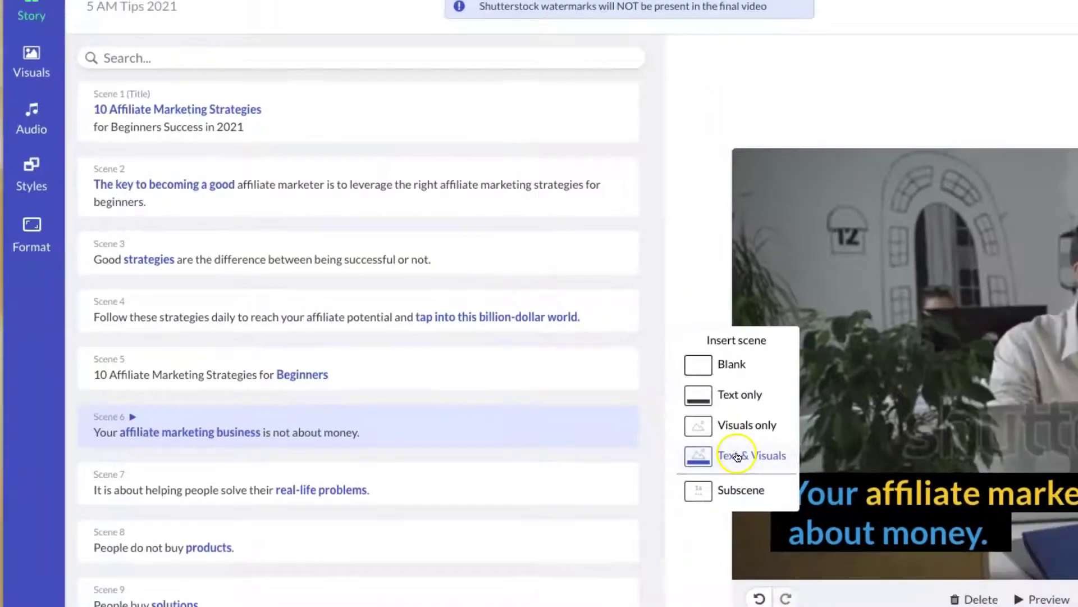
{"action": "left_click", "coordinate": [806, 475]}
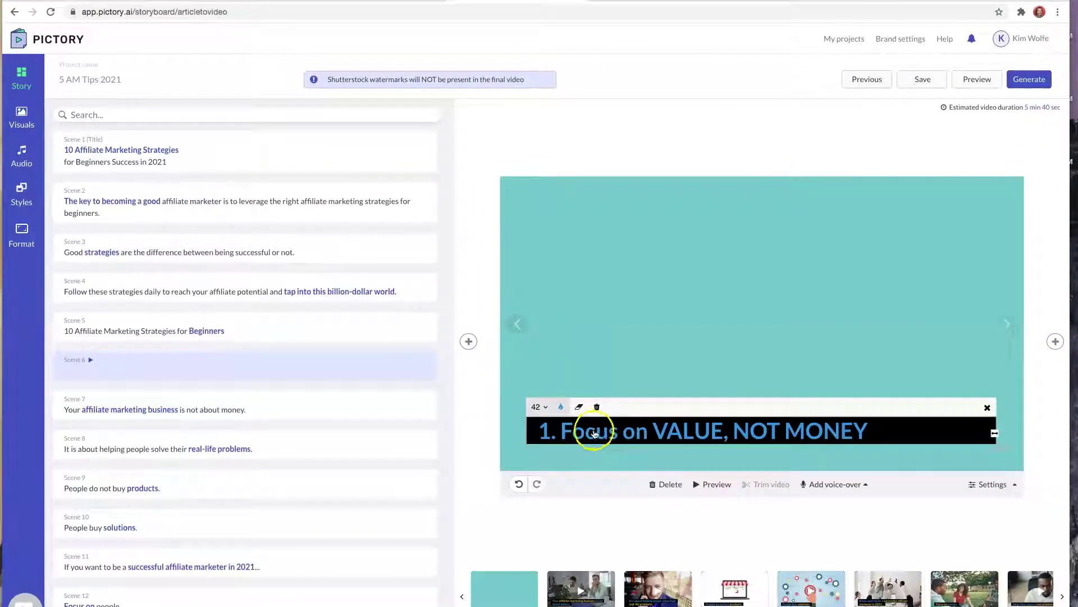
{"action": "left_click", "coordinate": [562, 408]}
{"action": "left_click", "coordinate": [719, 342]}
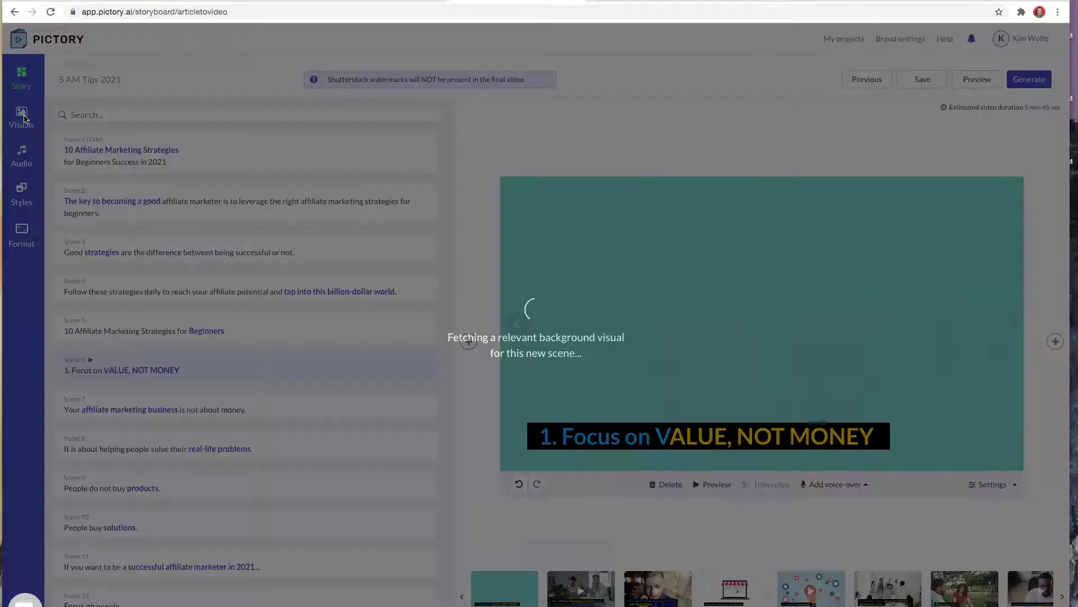
{"action": "left_click", "coordinate": [603, 318]}
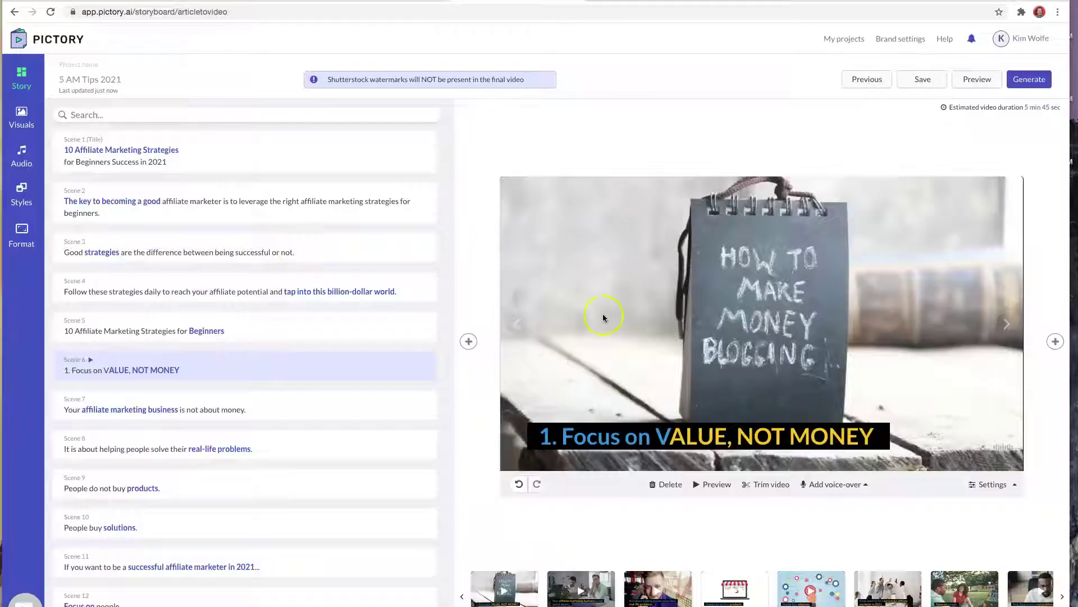
Step: Apply the highlight colouring to VALUE in the scene 6 caption
{"action": "left_click", "coordinate": [667, 442]}
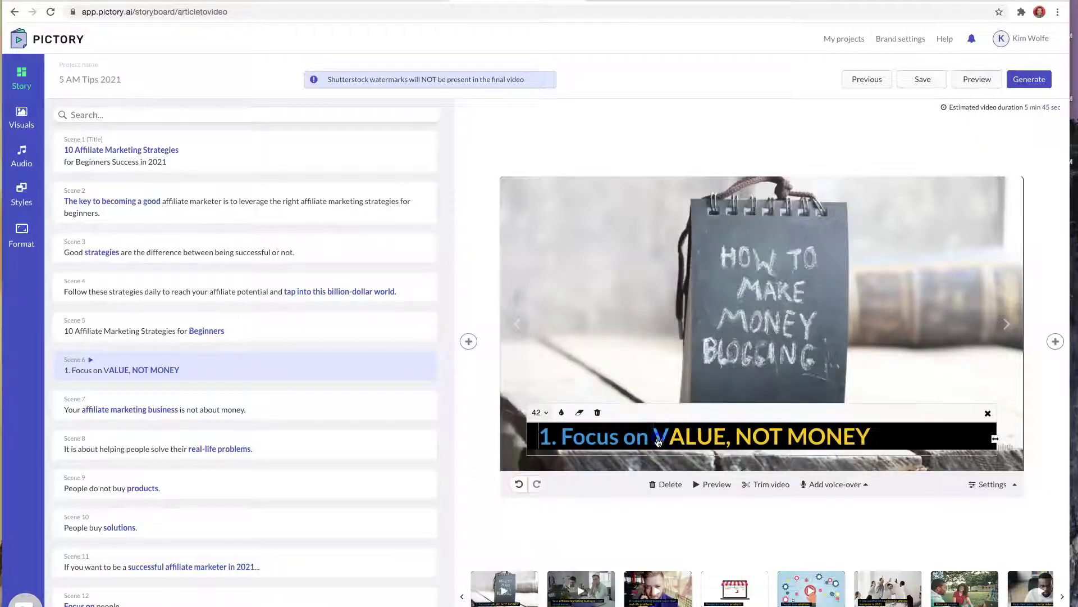
{"action": "left_click", "coordinate": [564, 414]}
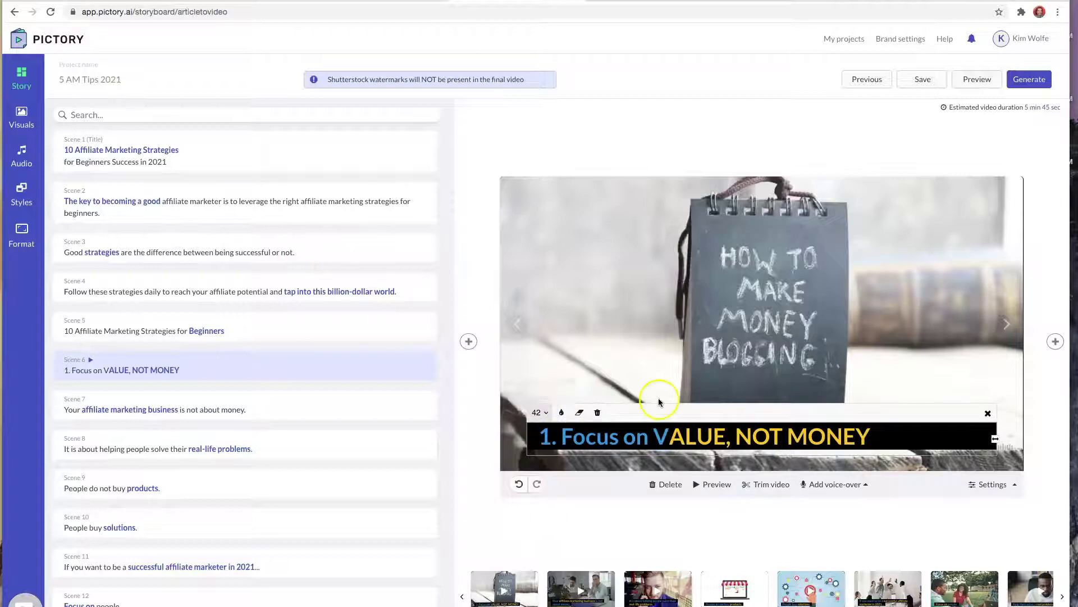
{"action": "double_click", "coordinate": [669, 443]}
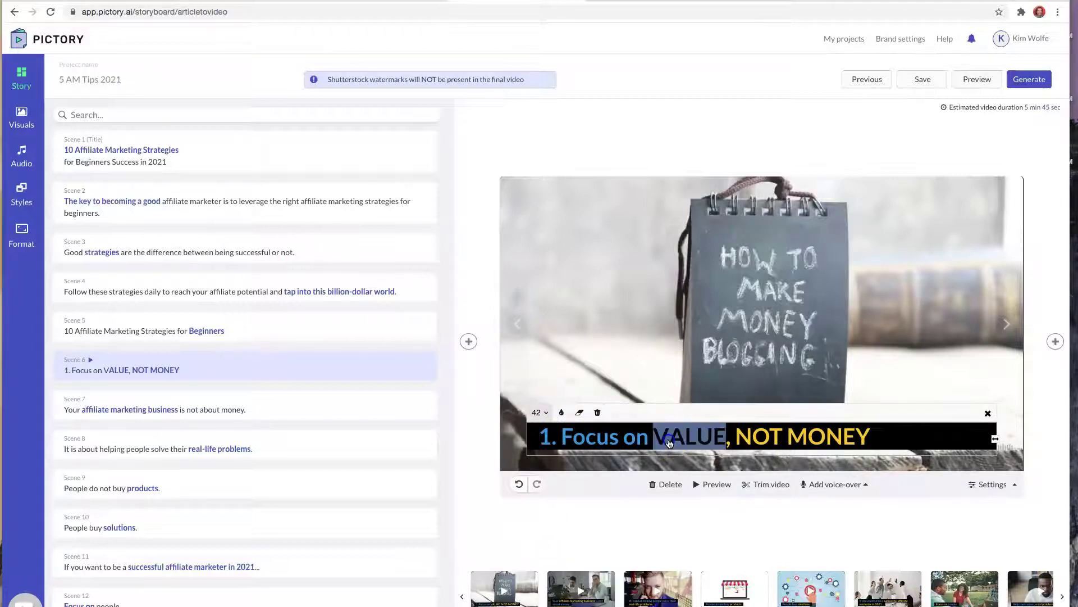
{"action": "left_click", "coordinate": [561, 413]}
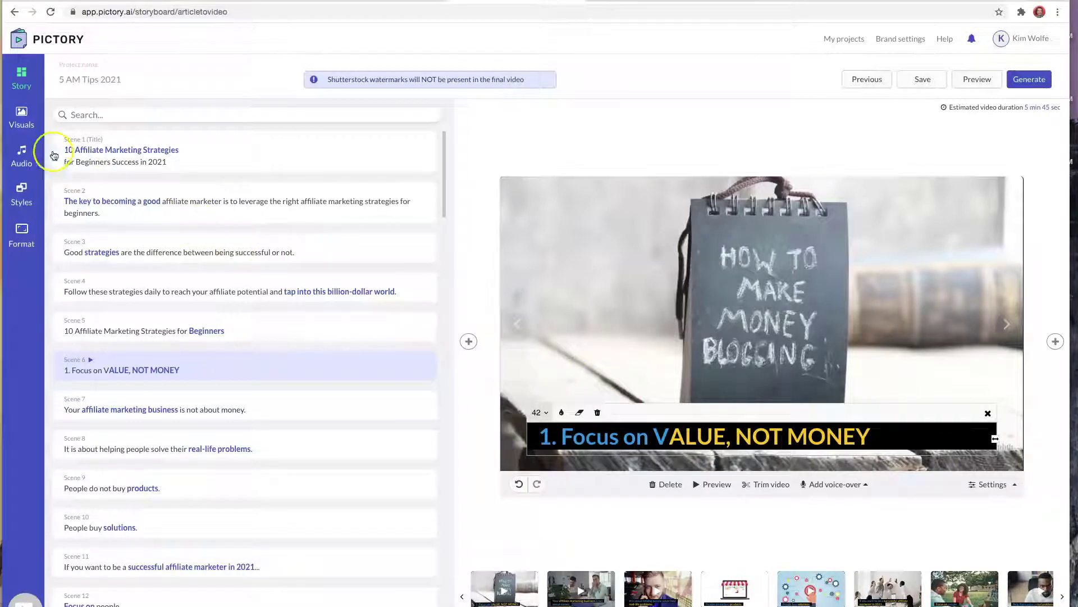
{"action": "left_click", "coordinate": [23, 114]}
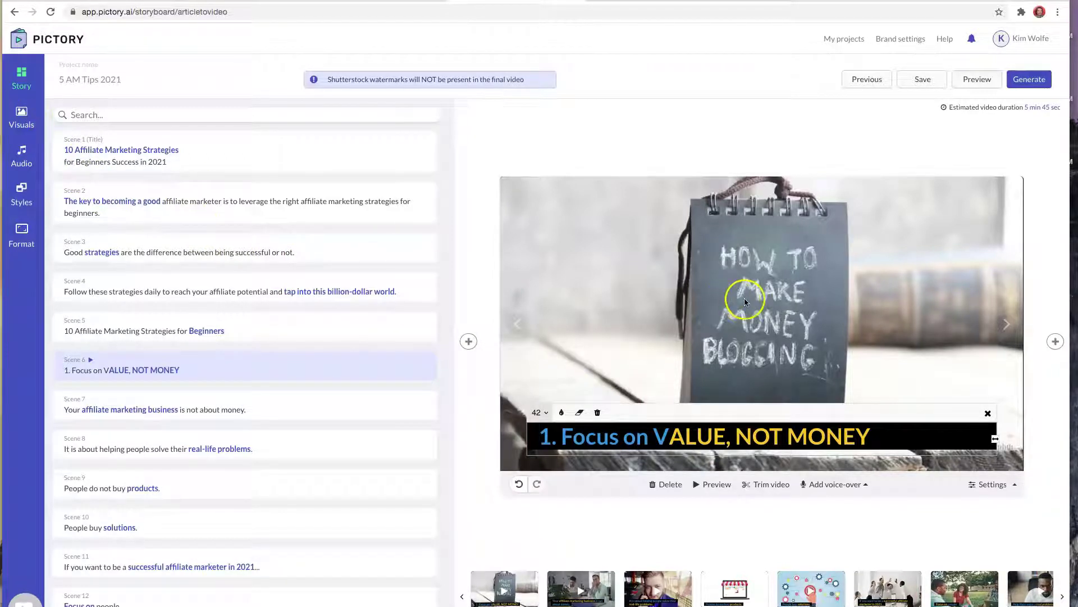
Step: Search visuals for 'helping others', set the SUCCESS/PLAN tree image on scene 6, and save
{"action": "left_click_drag", "start_coordinate": [113, 152], "coordinate": [63, 153]}
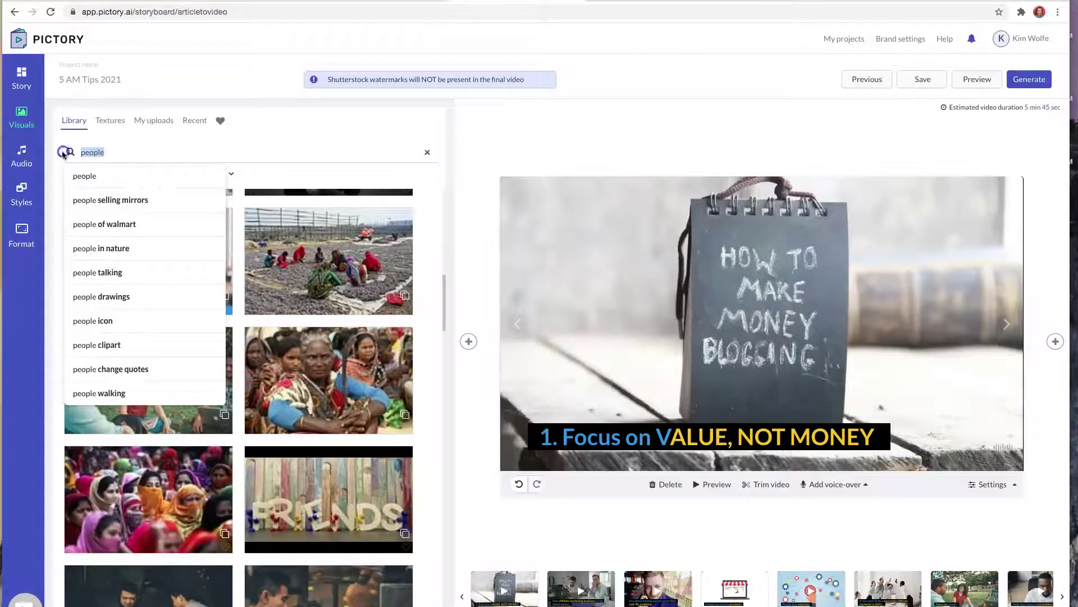
{"action": "type", "text": "helping others"}
{"action": "key", "text": "Return"}
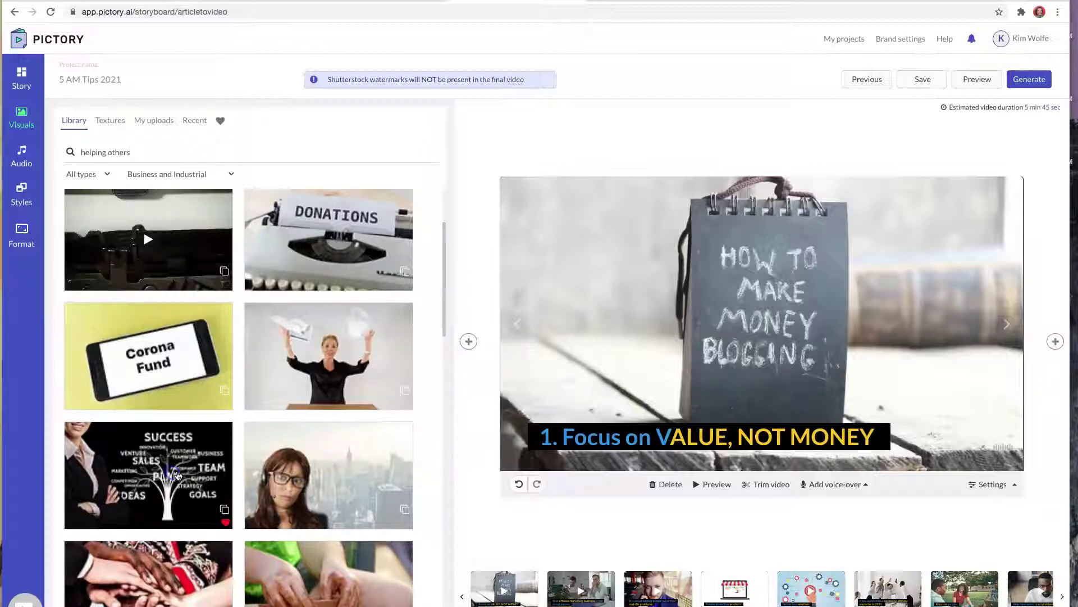
{"action": "left_click", "coordinate": [176, 475]}
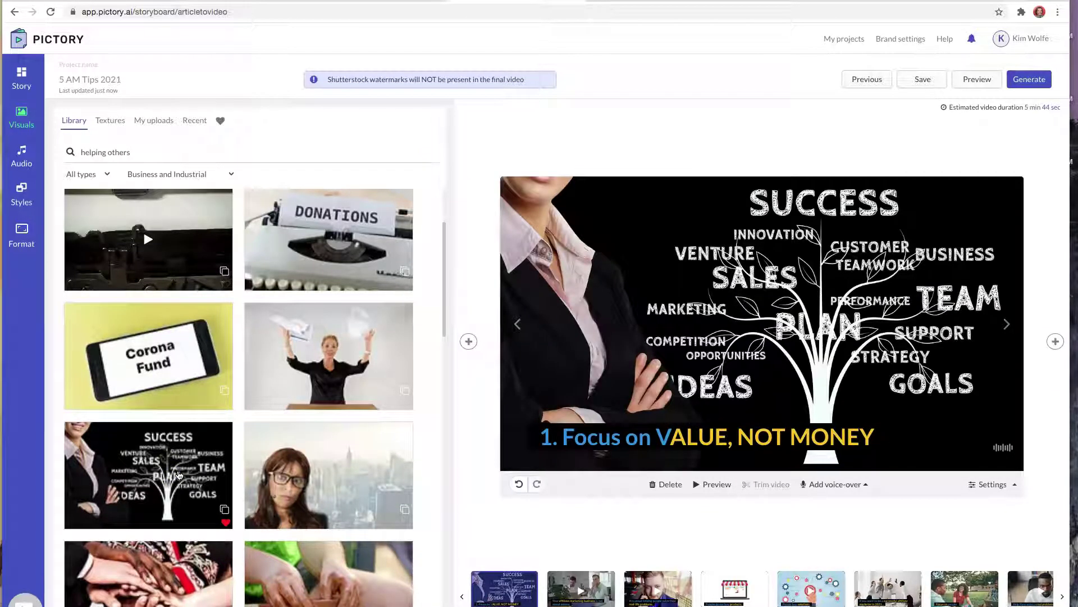
{"action": "left_click", "coordinate": [923, 79]}
Step: Highlight 'VALUE, NOT MONEY' and the leading '1.' in yellow in the scene 6 caption
{"action": "double_click", "coordinate": [683, 436]}
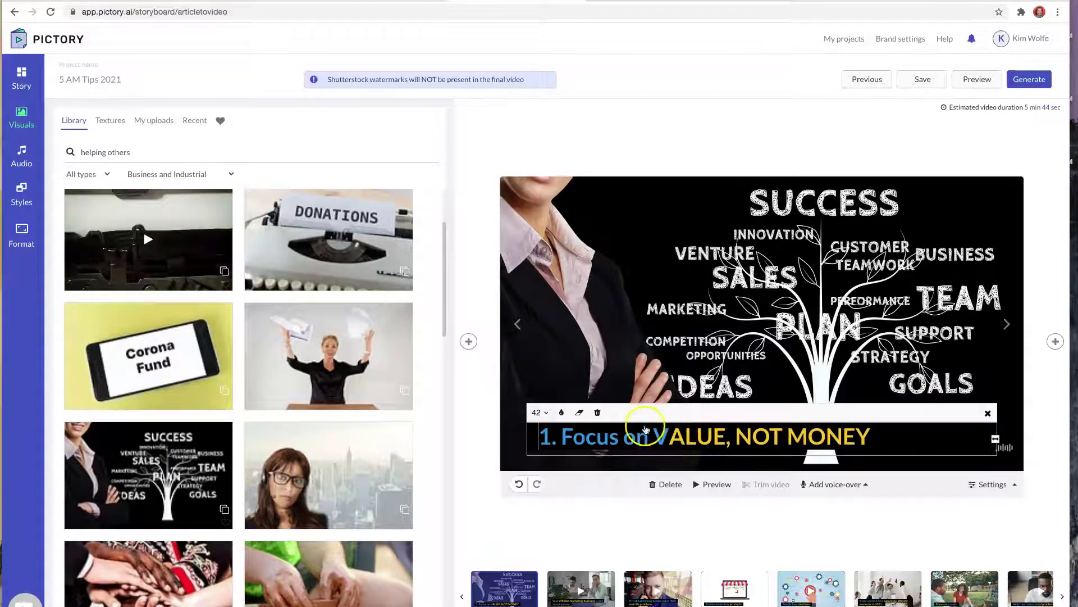
{"action": "left_click", "coordinate": [579, 412]}
{"action": "left_click", "coordinate": [687, 436]}
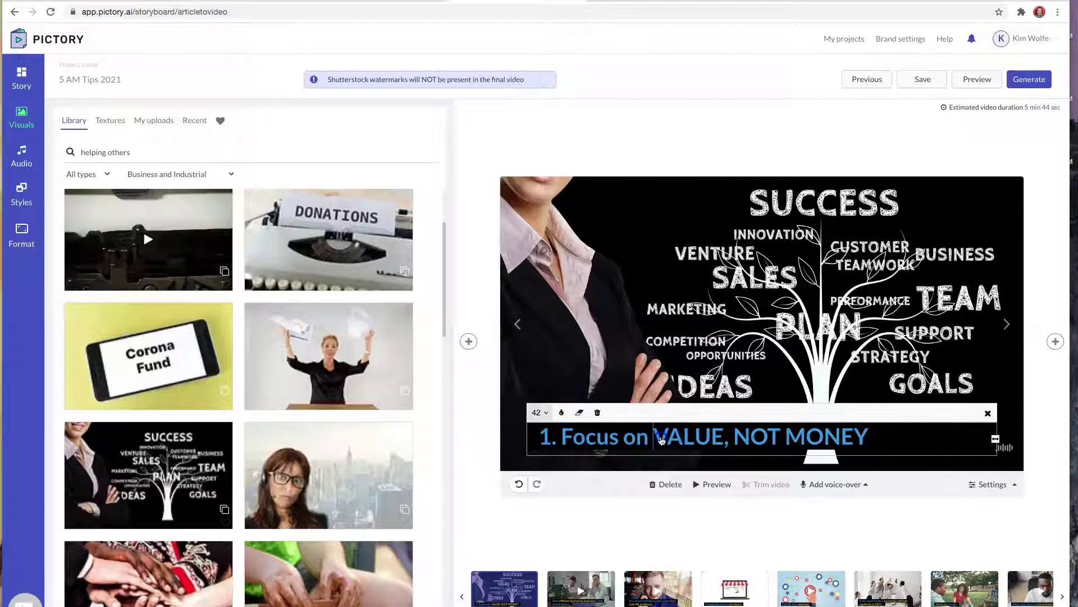
{"action": "left_click_drag", "start_coordinate": [662, 440], "coordinate": [868, 439]}
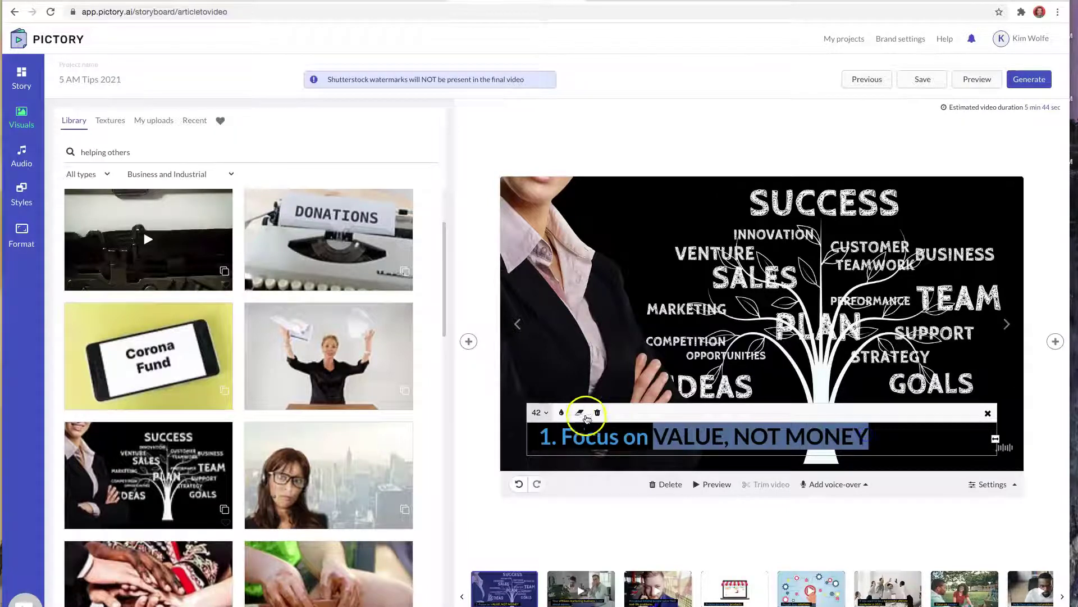
{"action": "left_click", "coordinate": [562, 413]}
{"action": "left_click", "coordinate": [668, 517]}
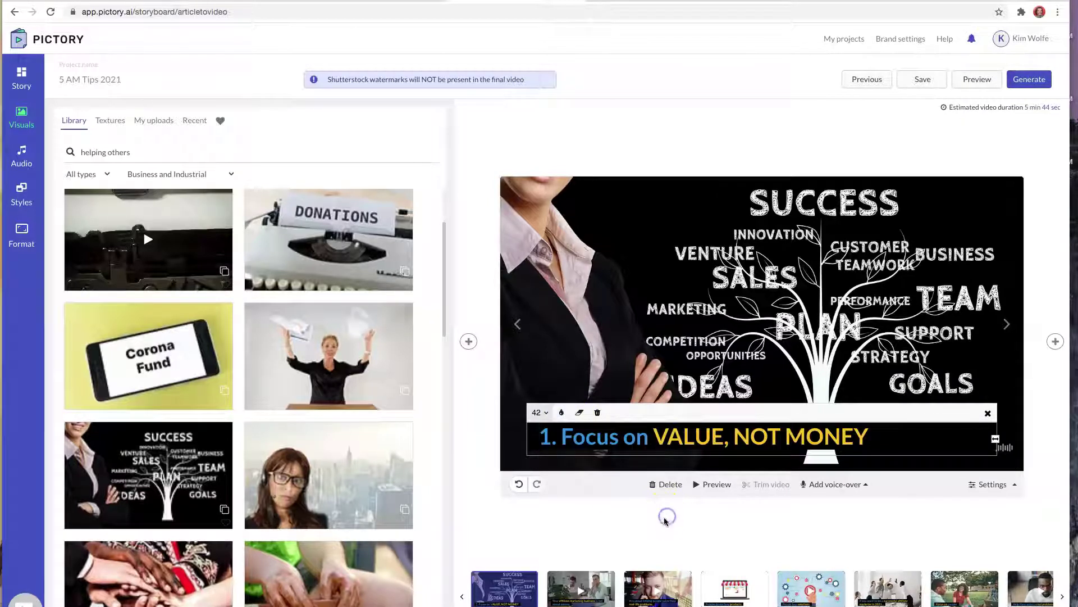
{"action": "left_click", "coordinate": [766, 504]}
{"action": "left_click_drag", "start_coordinate": [540, 437], "coordinate": [557, 437]}
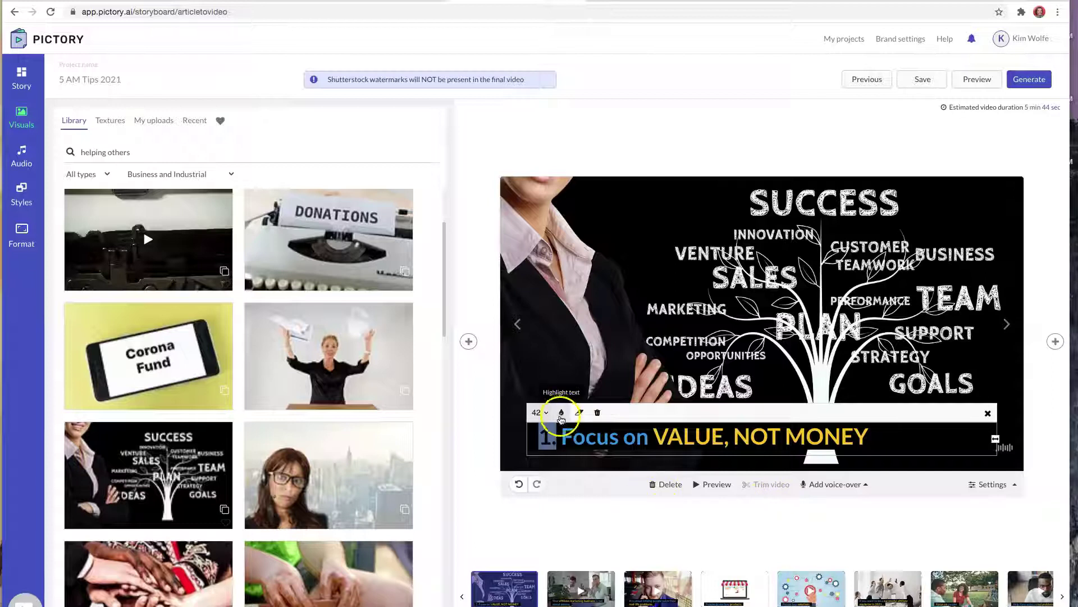
{"action": "left_click", "coordinate": [562, 414]}
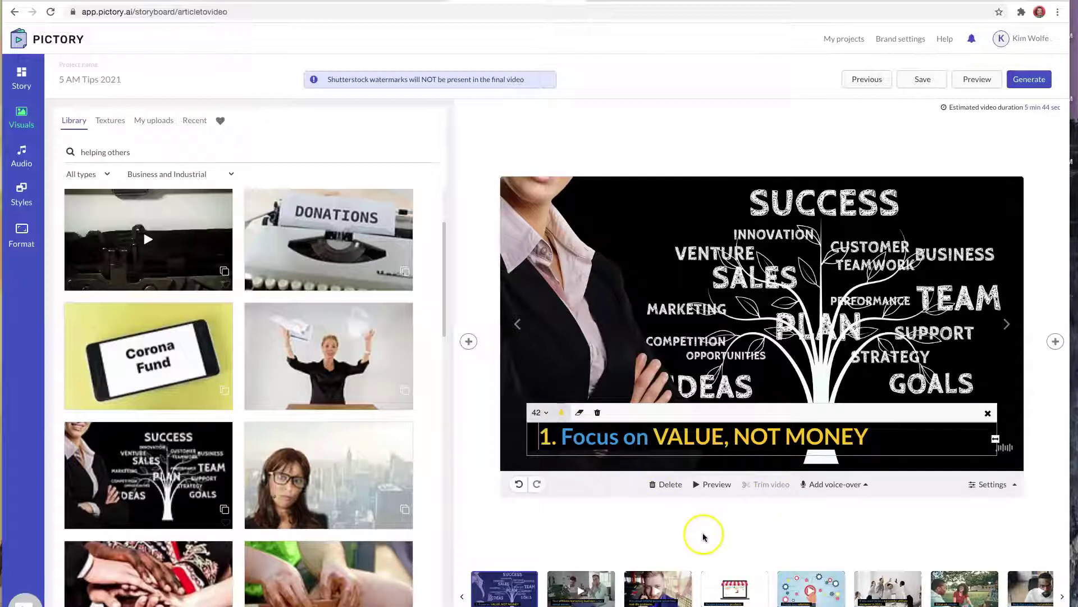
Step: Prefix scene 15's caption with '2.' so it reads '2. Search Engine Optimization'
{"action": "left_click", "coordinate": [21, 79]}
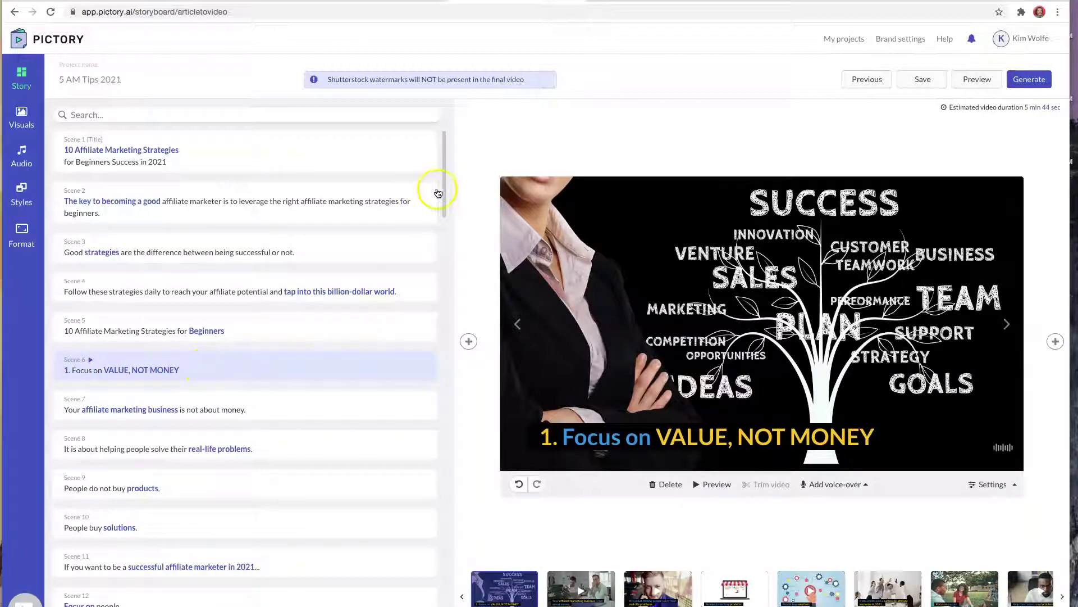
{"action": "left_click_drag", "start_coordinate": [443, 187], "coordinate": [444, 256]}
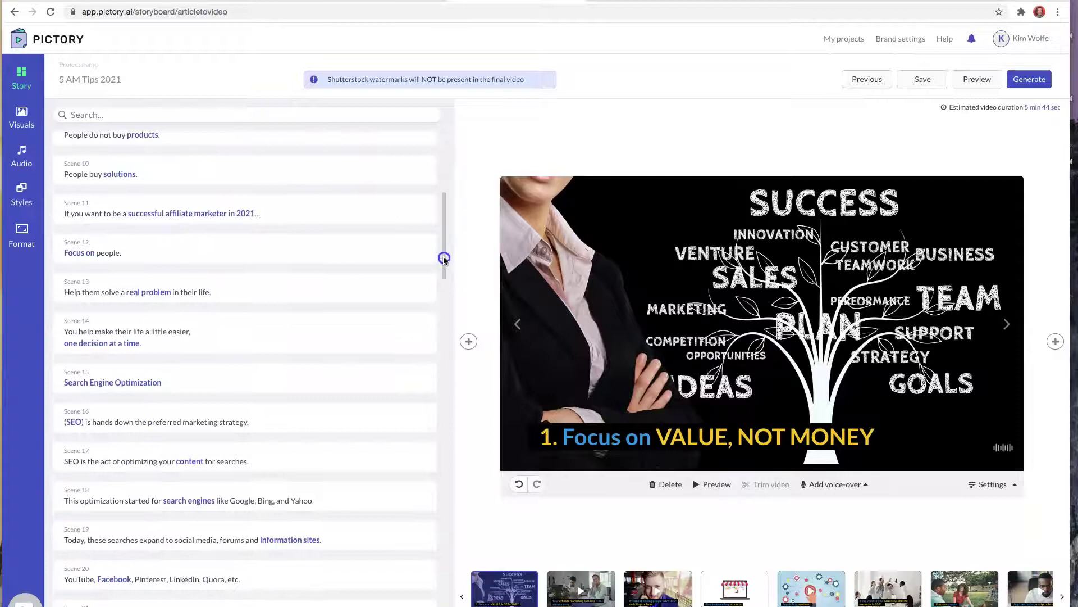
{"action": "left_click", "coordinate": [125, 384]}
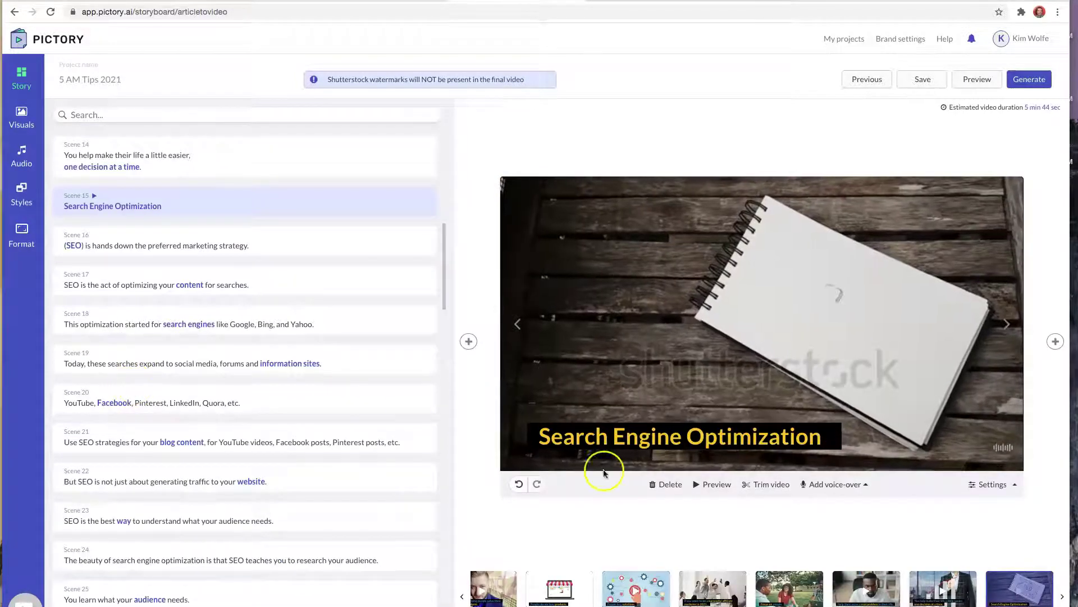
{"action": "left_click", "coordinate": [539, 437]}
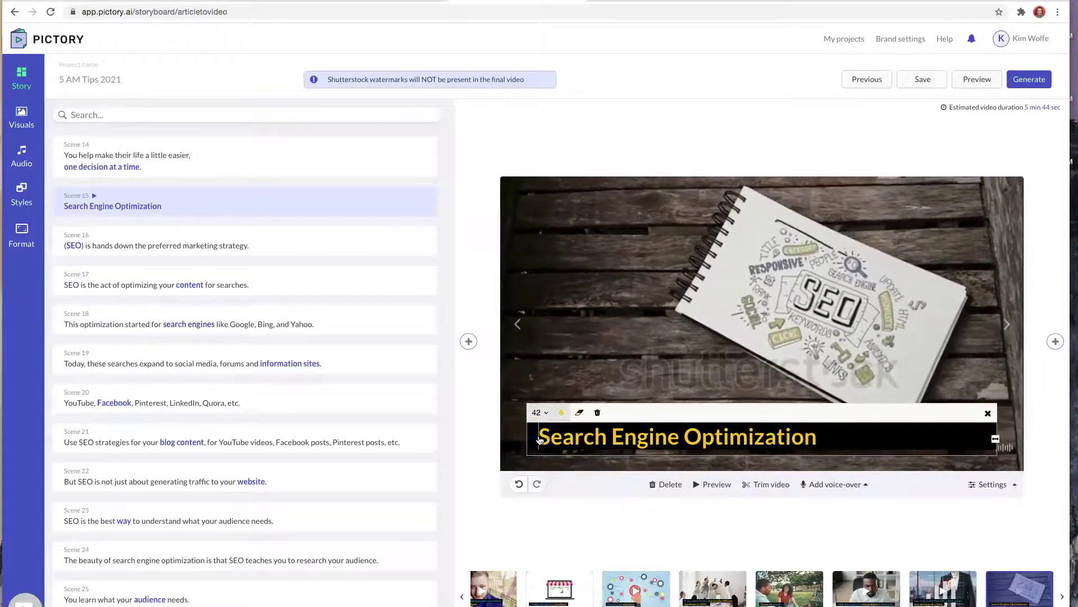
{"action": "type", "text": "2."}
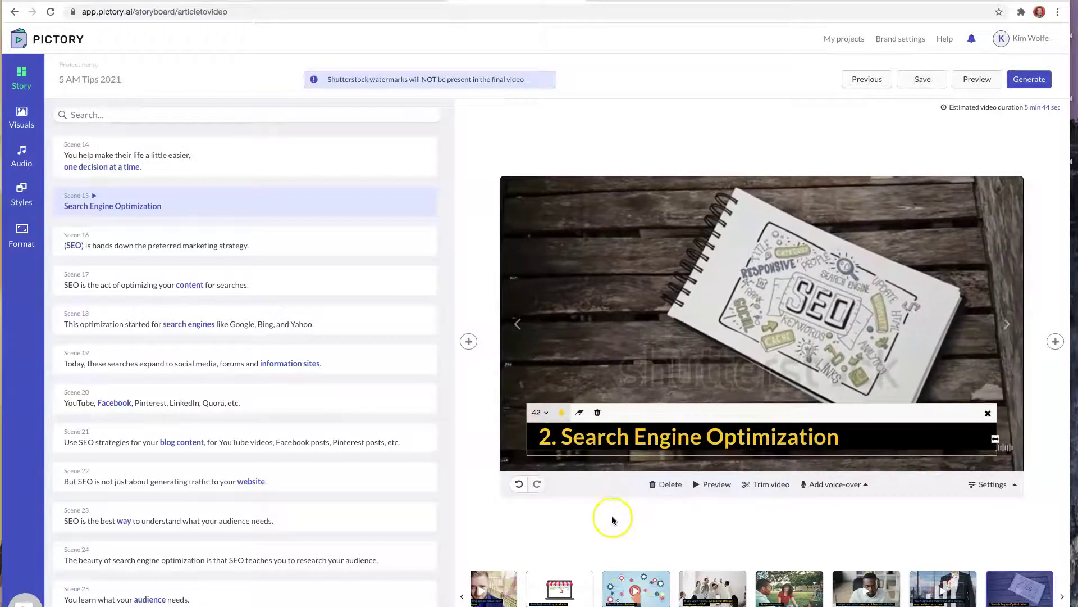
{"action": "left_click", "coordinate": [149, 558]}
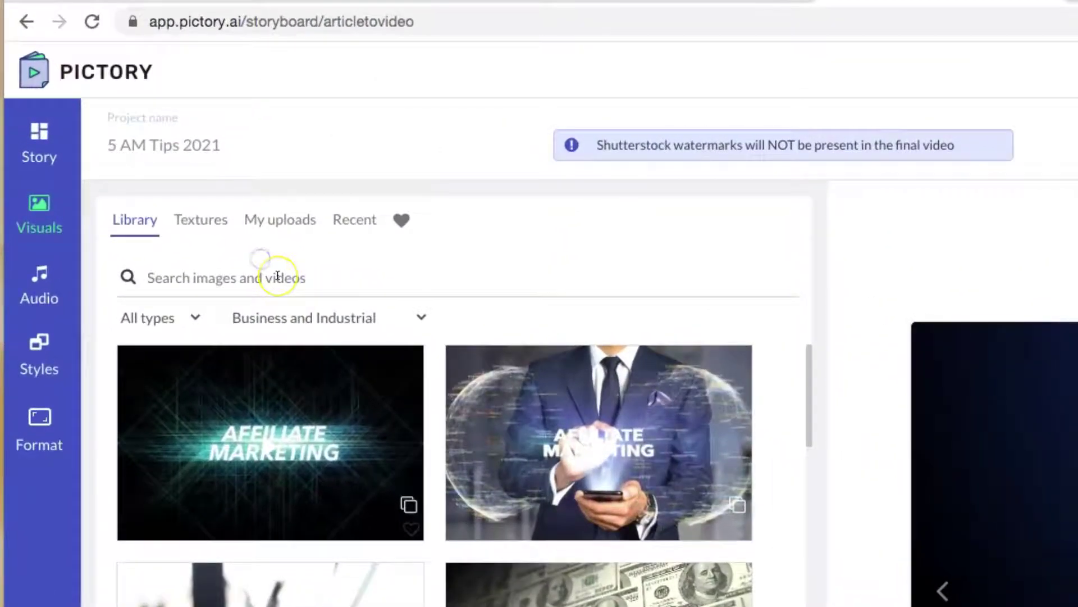
Step: Replace the search-engines scene's visual with the laptop clip from the search results
{"action": "left_click", "coordinate": [278, 276]}
{"action": "type", "text": "search engines"}
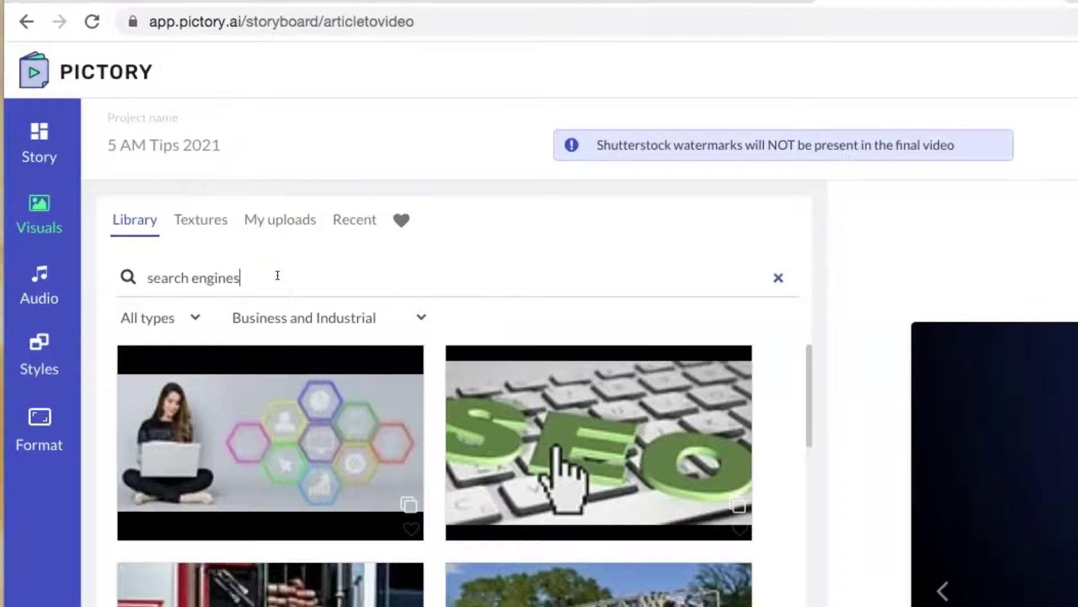
{"action": "left_click", "coordinate": [445, 276]}
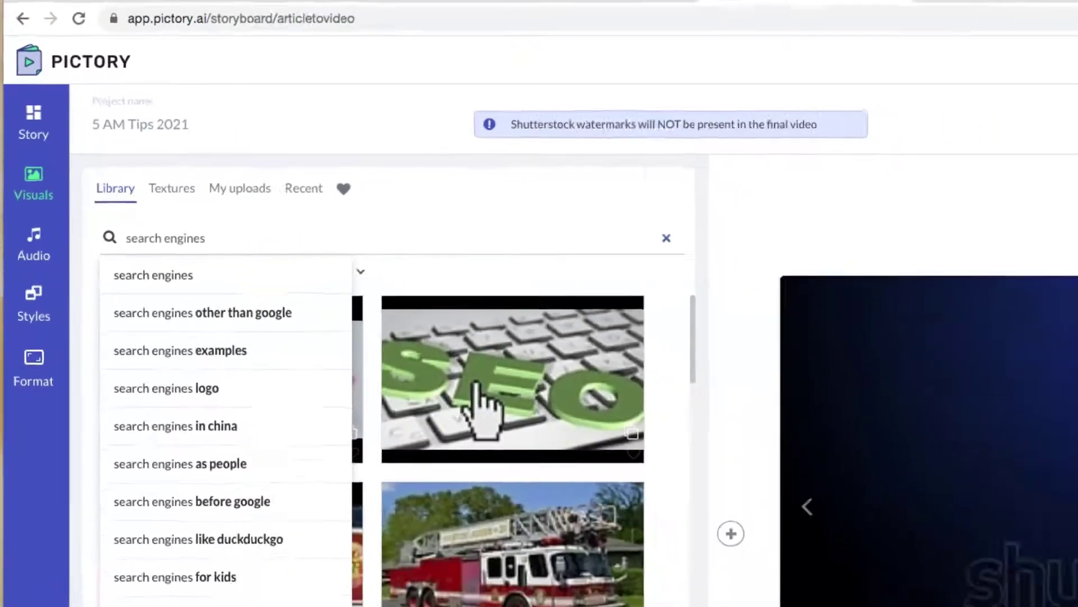
{"action": "left_click", "coordinate": [339, 456]}
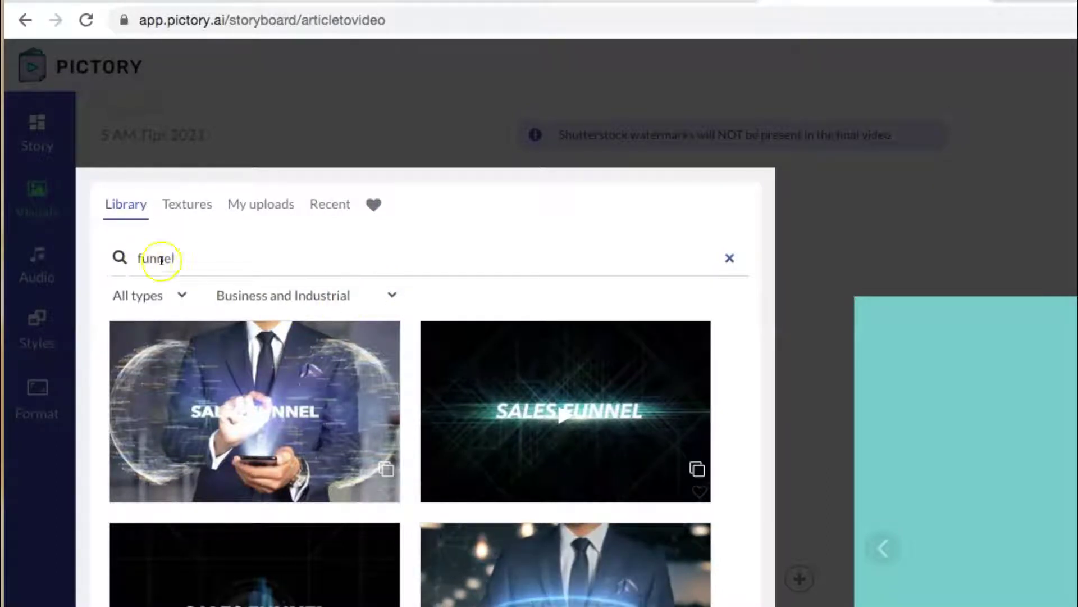
Step: Search all categories for 'sales funnel' and set the neon funnel video behind the '5. Build Out Value Funnels' scene
{"action": "left_click", "coordinate": [393, 295]}
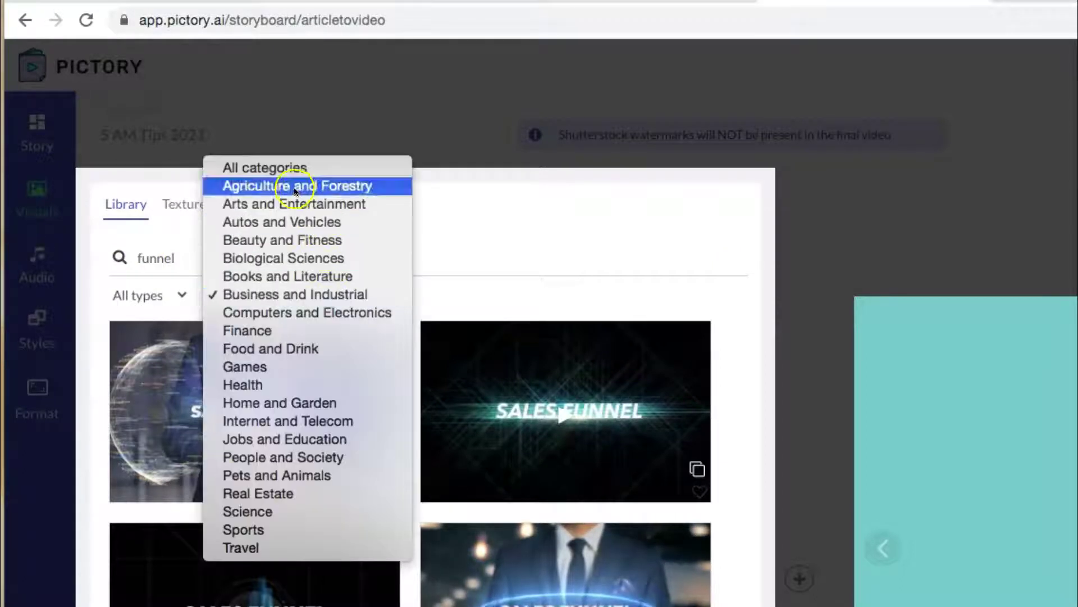
{"action": "left_click", "coordinate": [284, 168]}
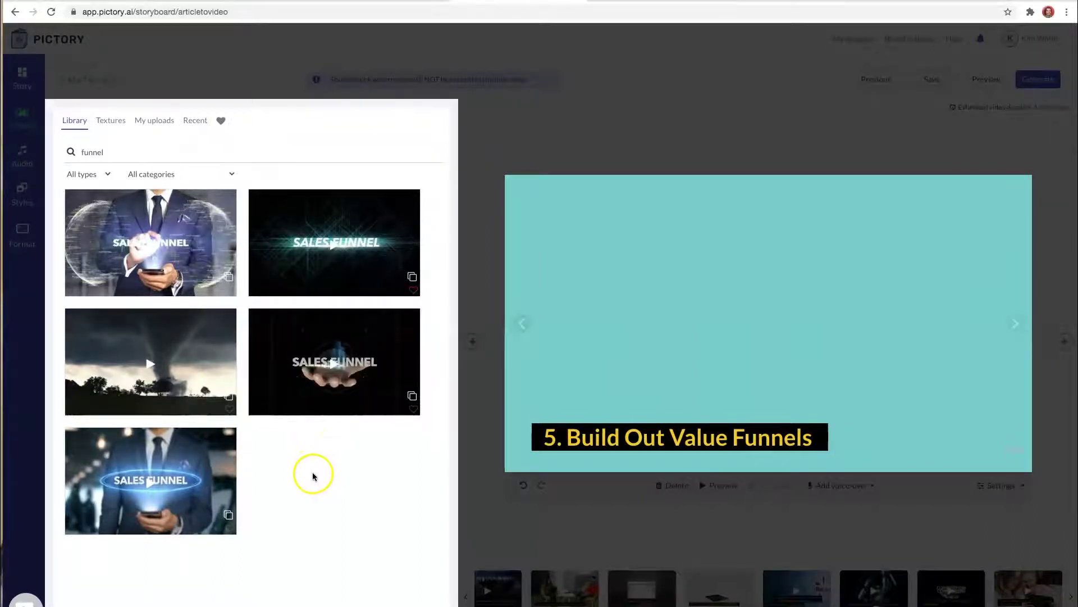
{"action": "left_click", "coordinate": [81, 153]}
{"action": "type", "text": "sales"}
{"action": "key", "text": "Return"}
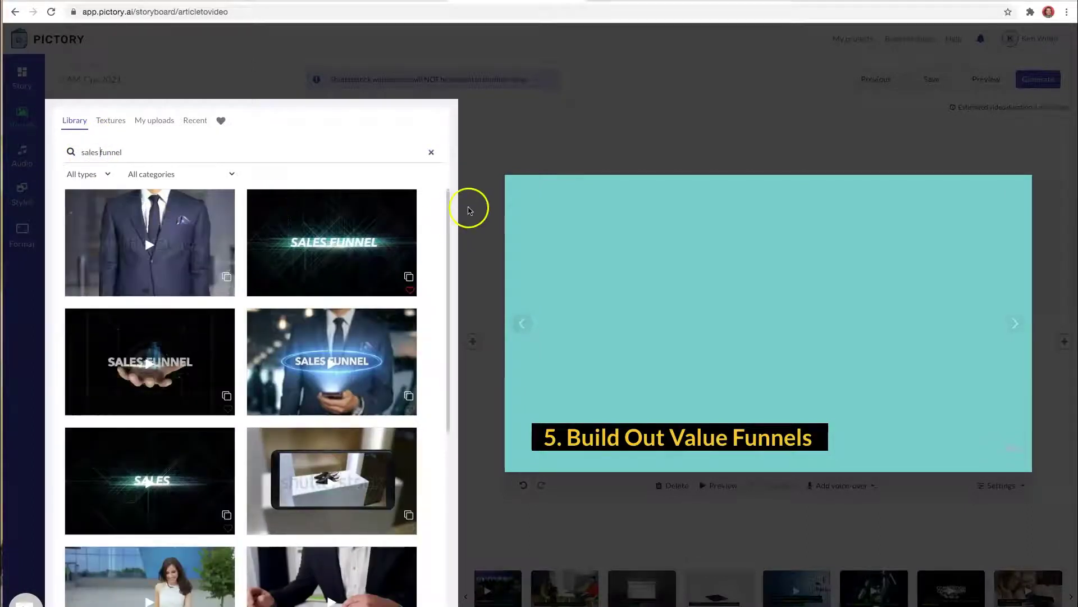
{"action": "scroll", "coordinate": [443, 252], "scroll_direction": "down", "scroll_amount": 4}
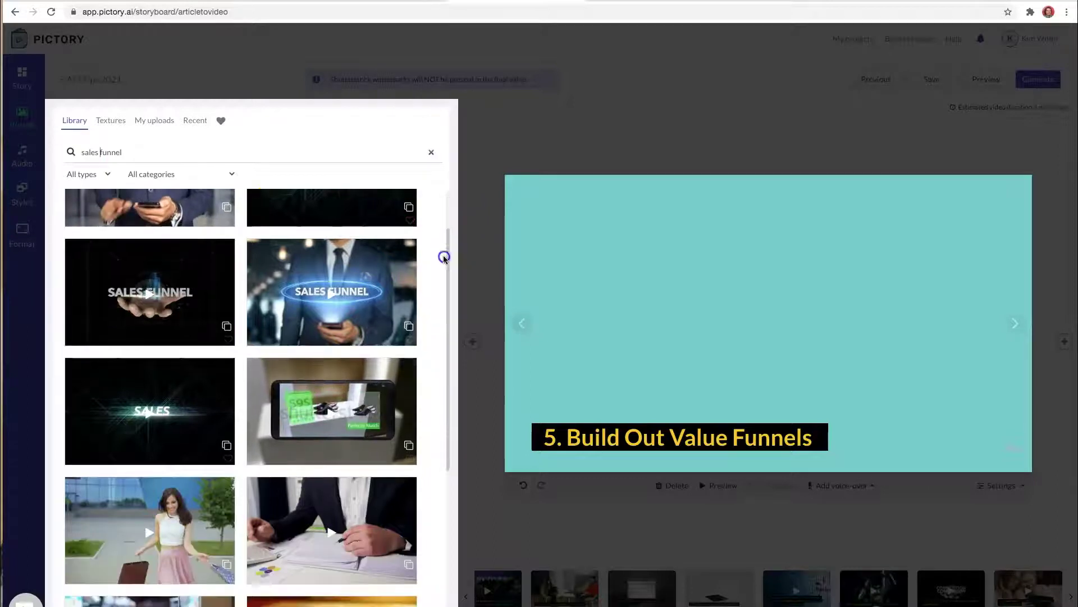
{"action": "scroll", "coordinate": [434, 340], "scroll_direction": "down", "scroll_amount": 8}
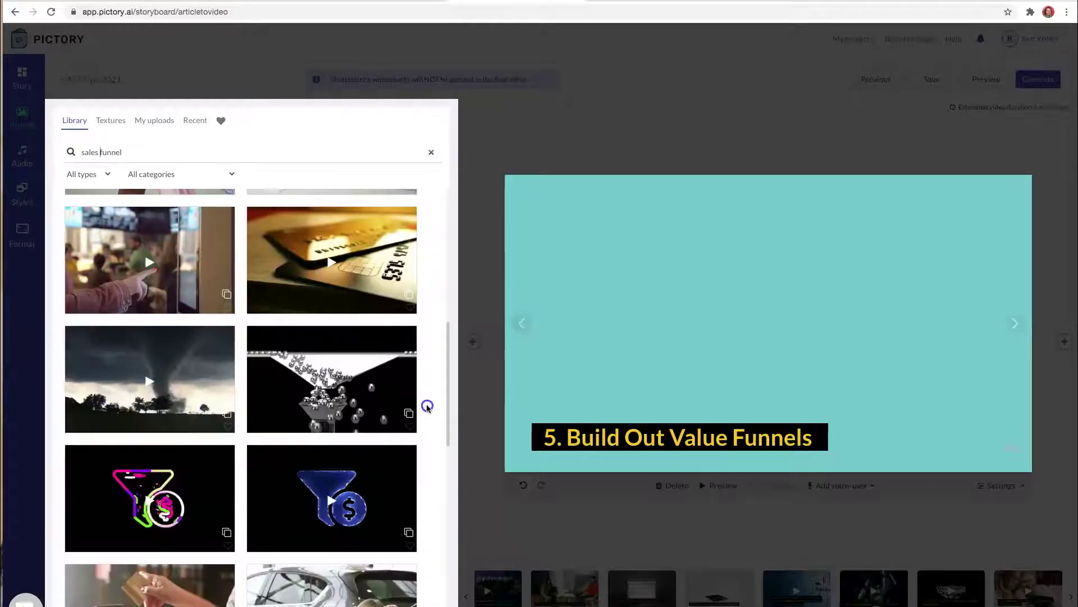
{"action": "scroll", "coordinate": [416, 479], "scroll_direction": "down", "scroll_amount": 1}
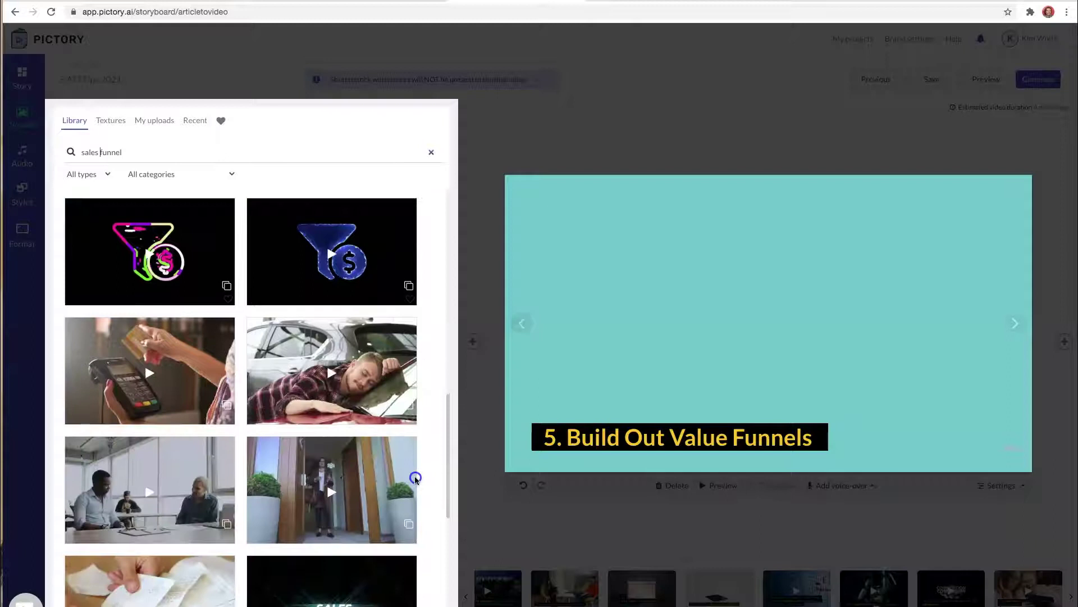
{"action": "scroll", "coordinate": [415, 479], "scroll_direction": "up", "scroll_amount": 2}
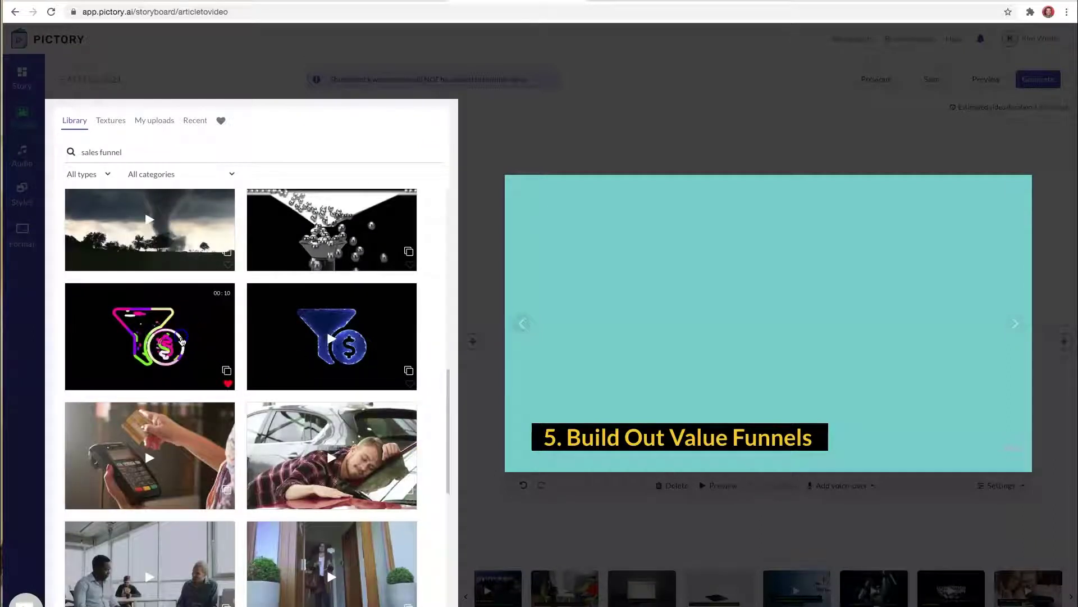
{"action": "left_click", "coordinate": [150, 378]}
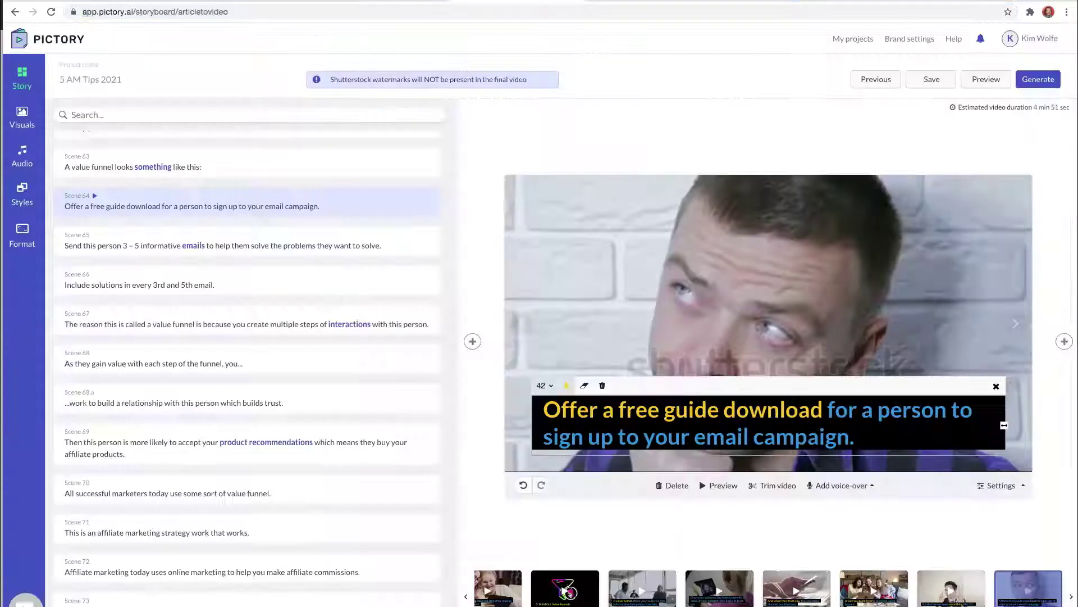
Step: Finish editing the scene 64 caption and show the visuals library for that scene
{"action": "left_click", "coordinate": [535, 475]}
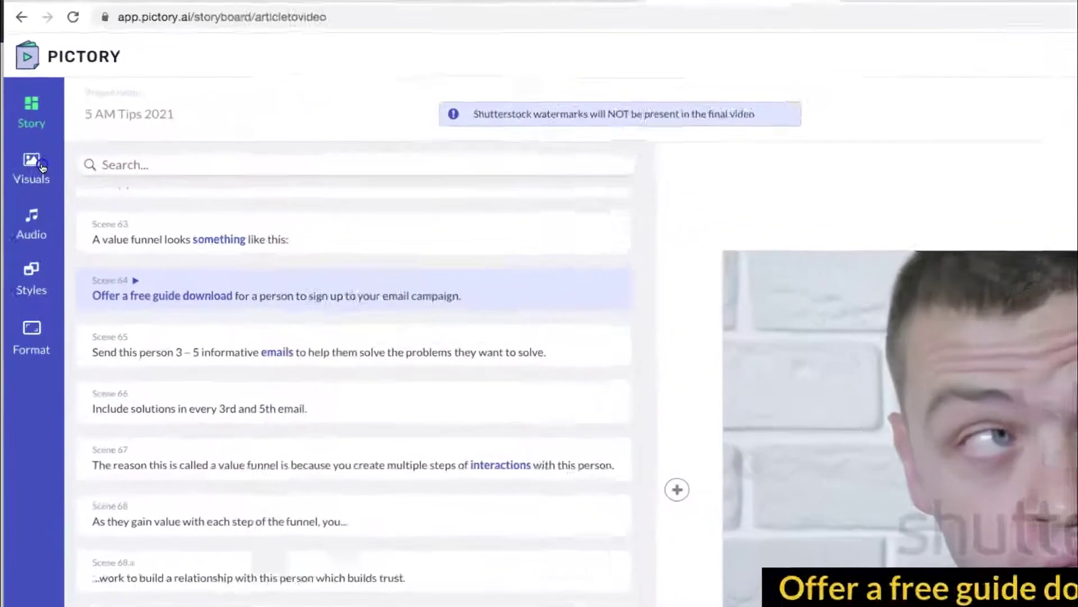
{"action": "left_click", "coordinate": [28, 117]}
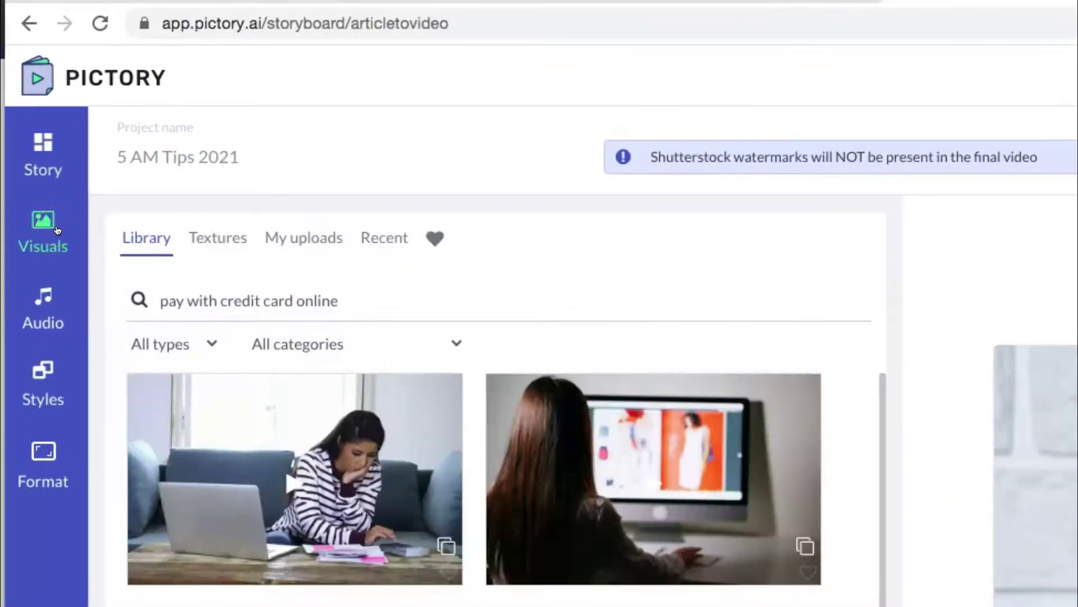
Step: Upload the landing-page screenshot with details 'amoptin', save it, and apply it to scene 64
{"action": "left_click", "coordinate": [316, 239]}
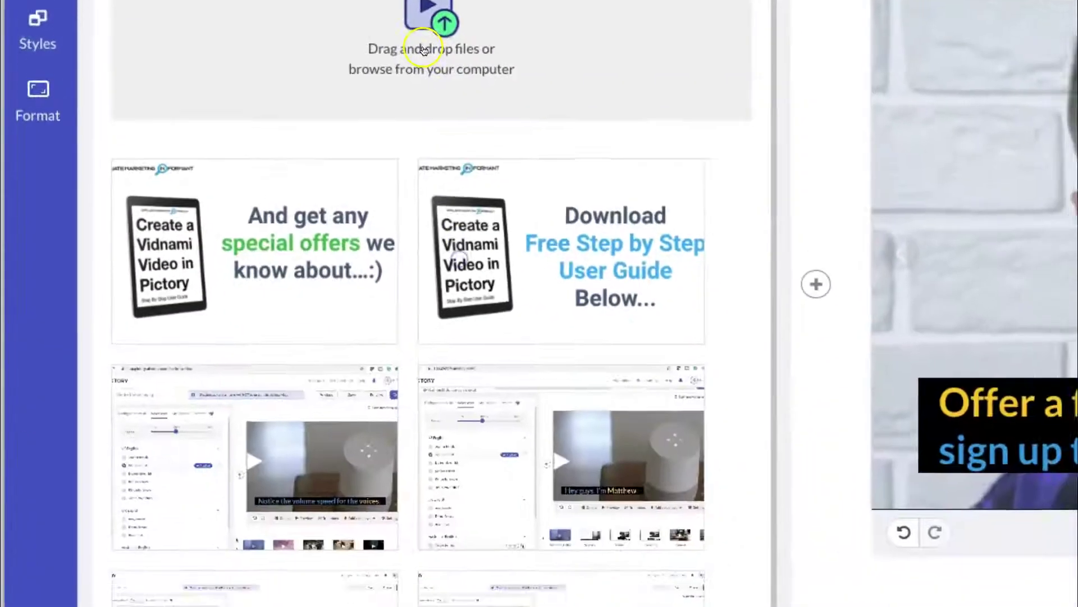
{"action": "left_click", "coordinate": [472, 421]}
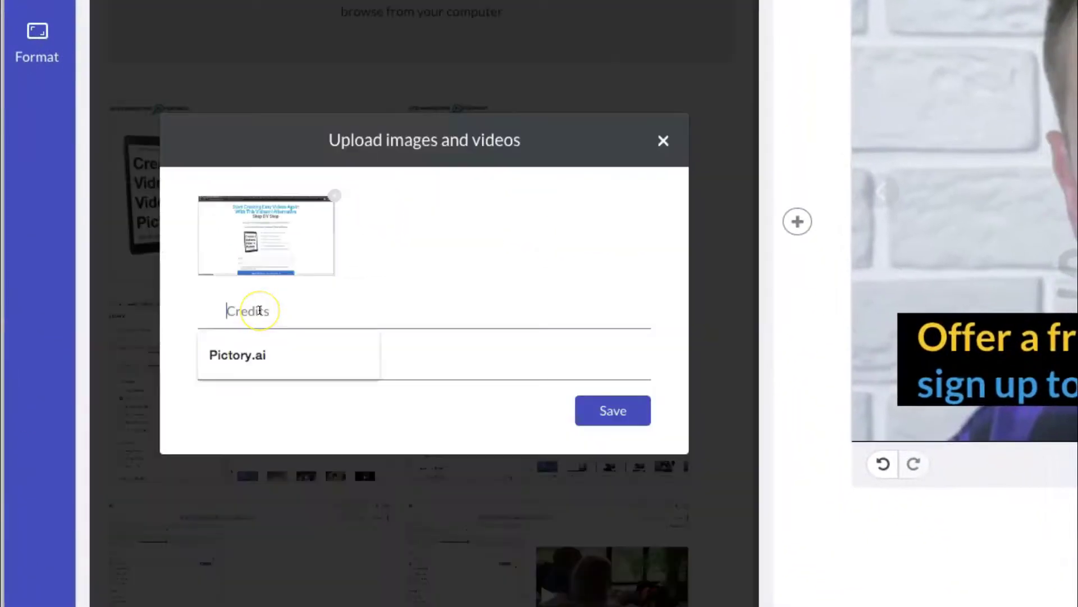
{"action": "type", "text": "ami"}
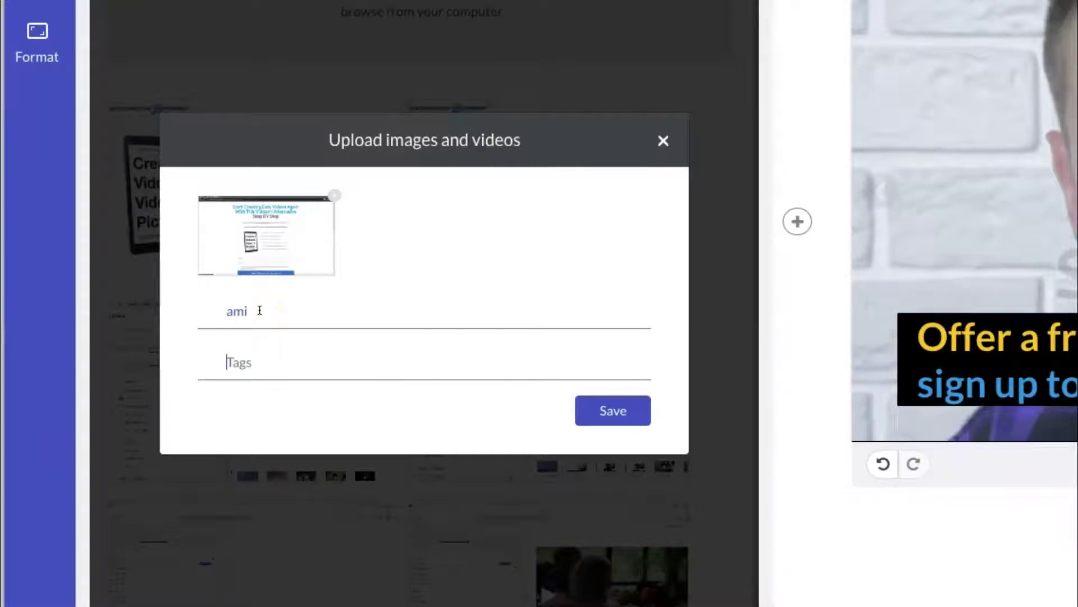
{"action": "type", "text": "optin"}
{"action": "left_click", "coordinate": [584, 411]}
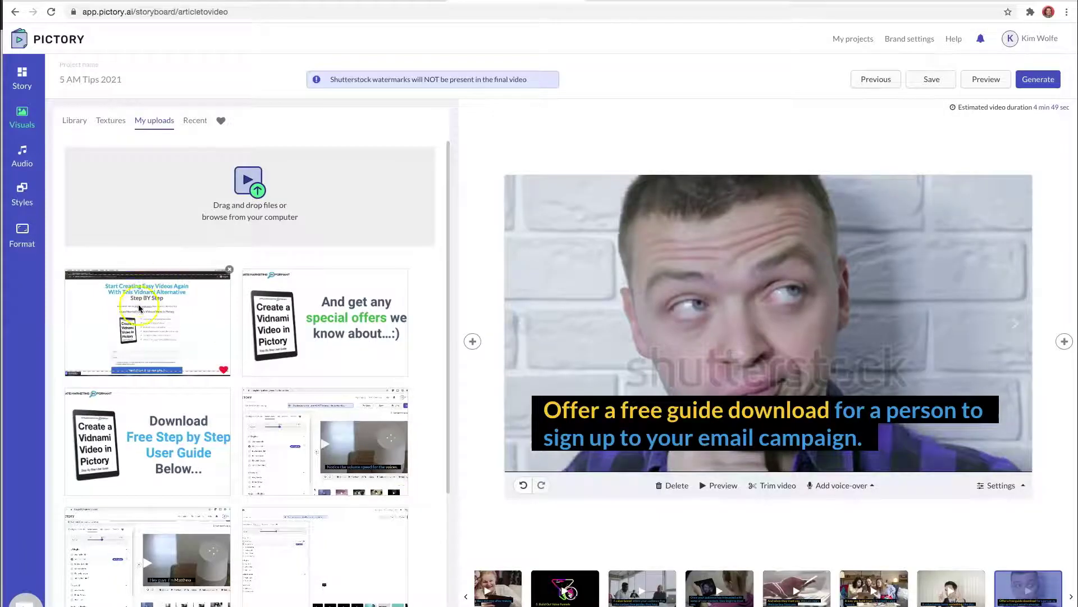
{"action": "left_click", "coordinate": [157, 309]}
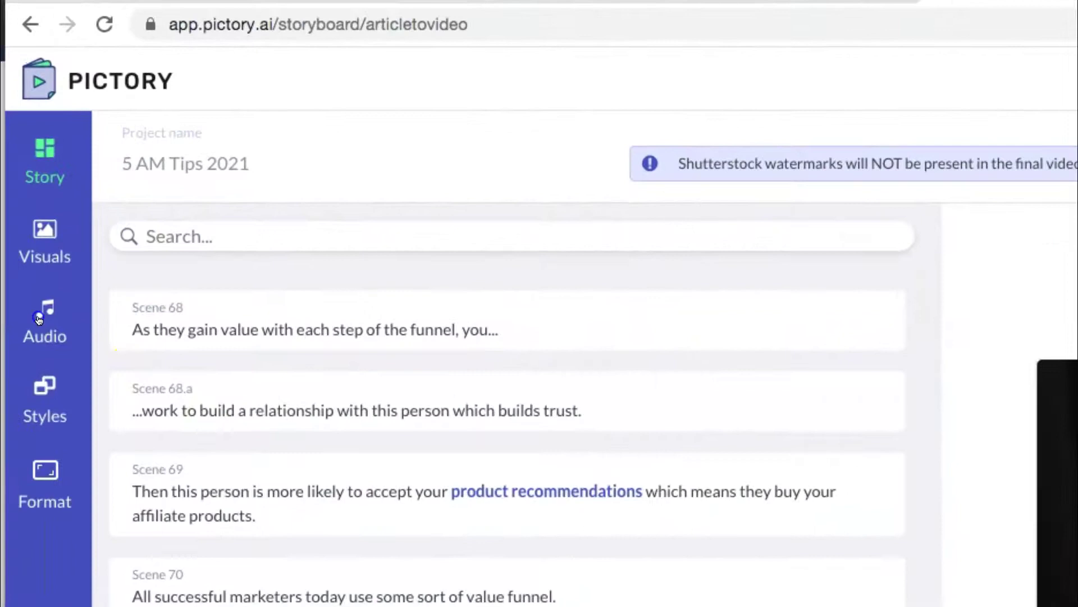
Step: Switch the voice-over from Matthew to the UK English female voice Amy
{"action": "left_click", "coordinate": [39, 320]}
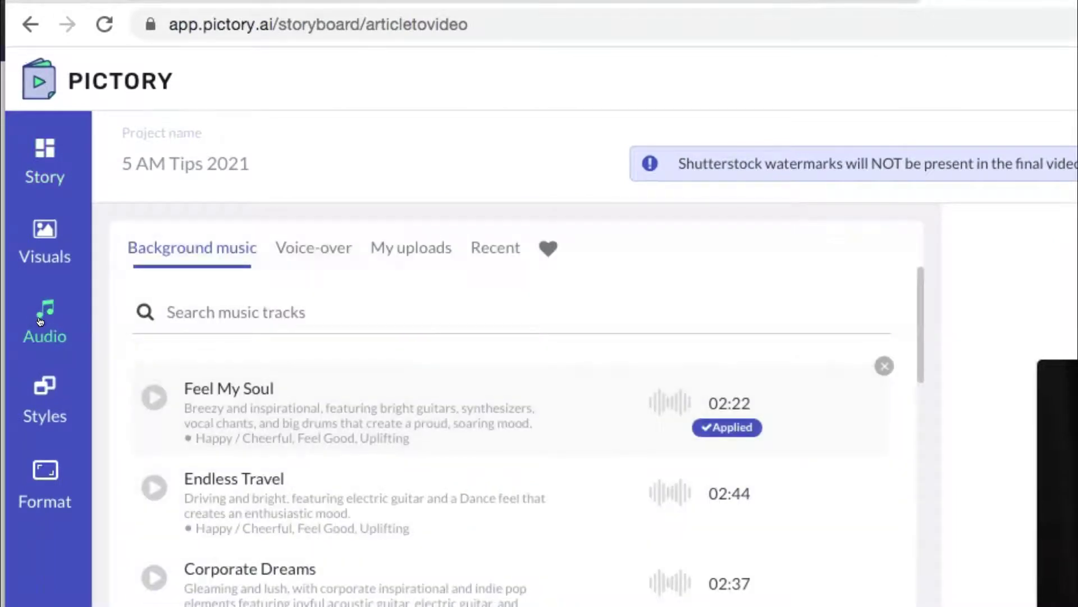
{"action": "mouse_move", "coordinate": [212, 441]}
{"action": "left_click", "coordinate": [316, 251]}
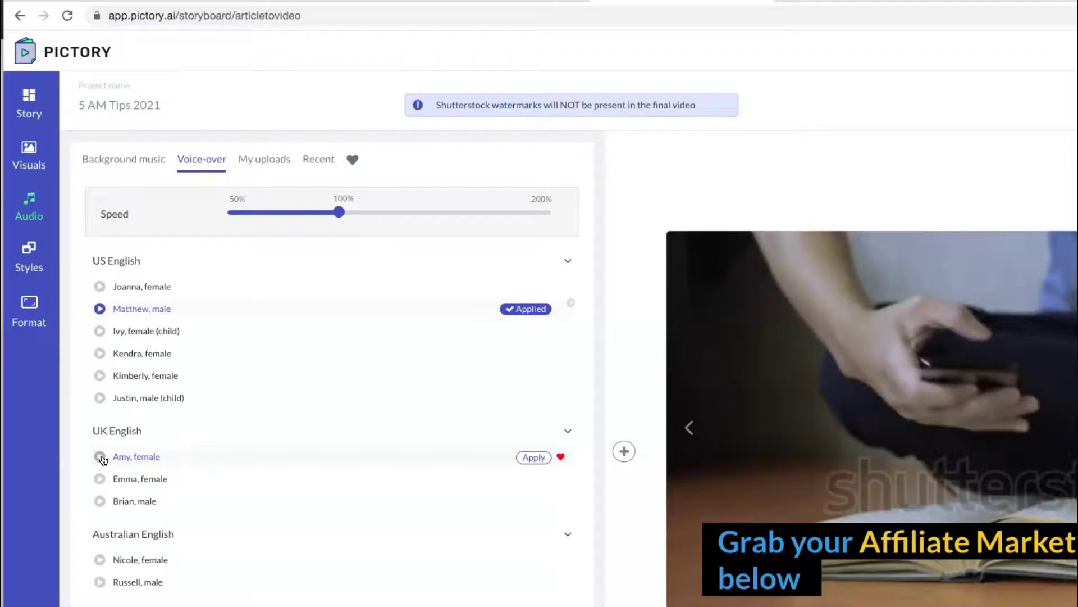
{"action": "left_click", "coordinate": [528, 459]}
Step: Apply Theme 5, the 'Simplicity is the ultimate sophistication' style, to the video
{"action": "left_click", "coordinate": [26, 257]}
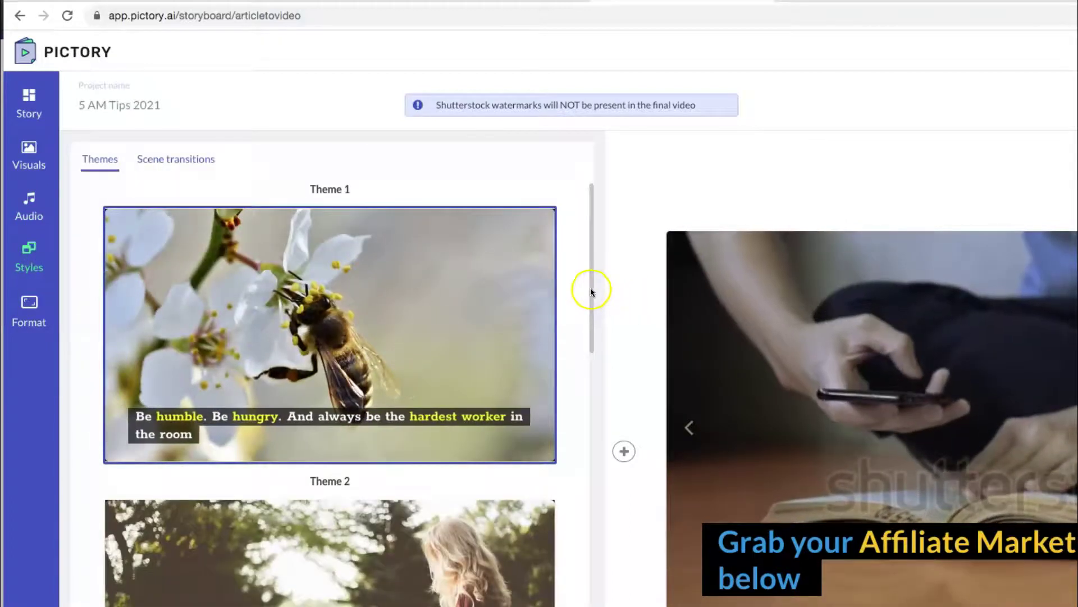
{"action": "left_click_drag", "start_coordinate": [591, 292], "coordinate": [581, 496]}
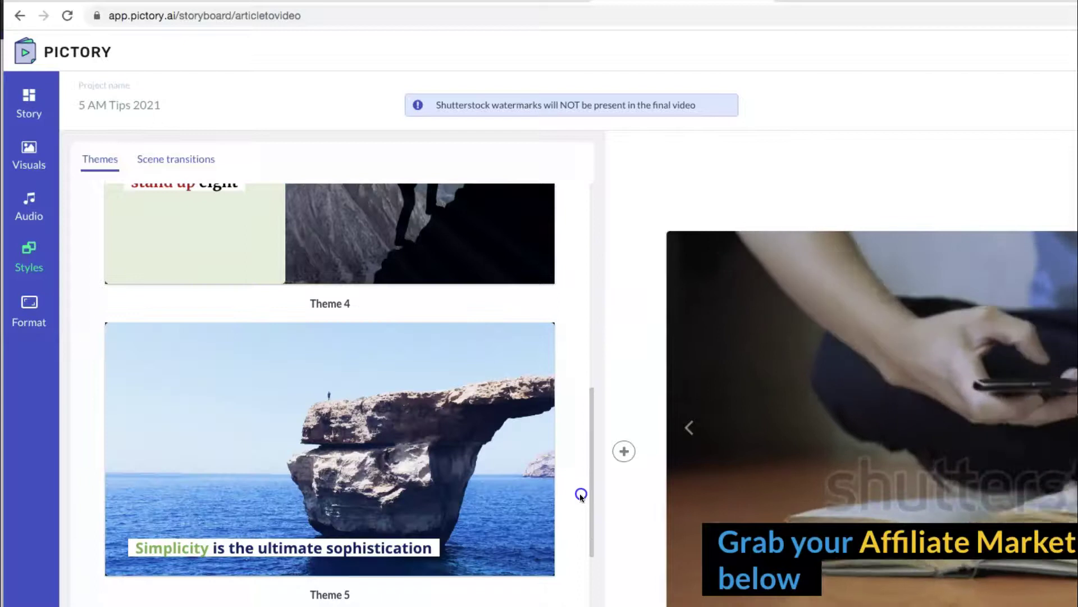
{"action": "left_click", "coordinate": [481, 481]}
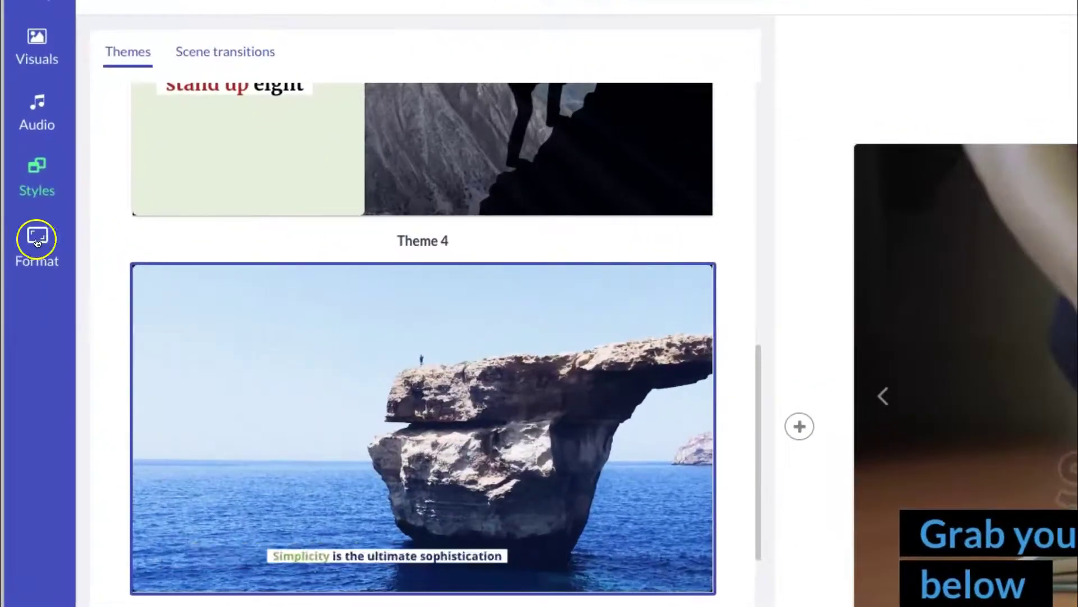
Step: Set the output to 1080p 16:9 landscape, save the project, and bring up the Generate options
{"action": "left_click", "coordinate": [37, 241]}
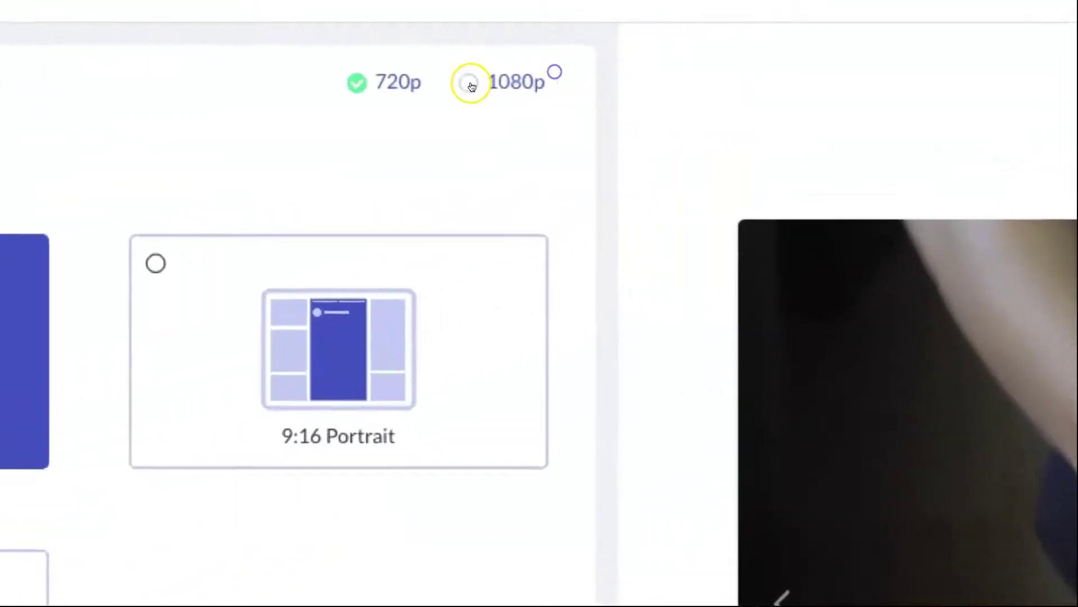
{"action": "left_click", "coordinate": [470, 84]}
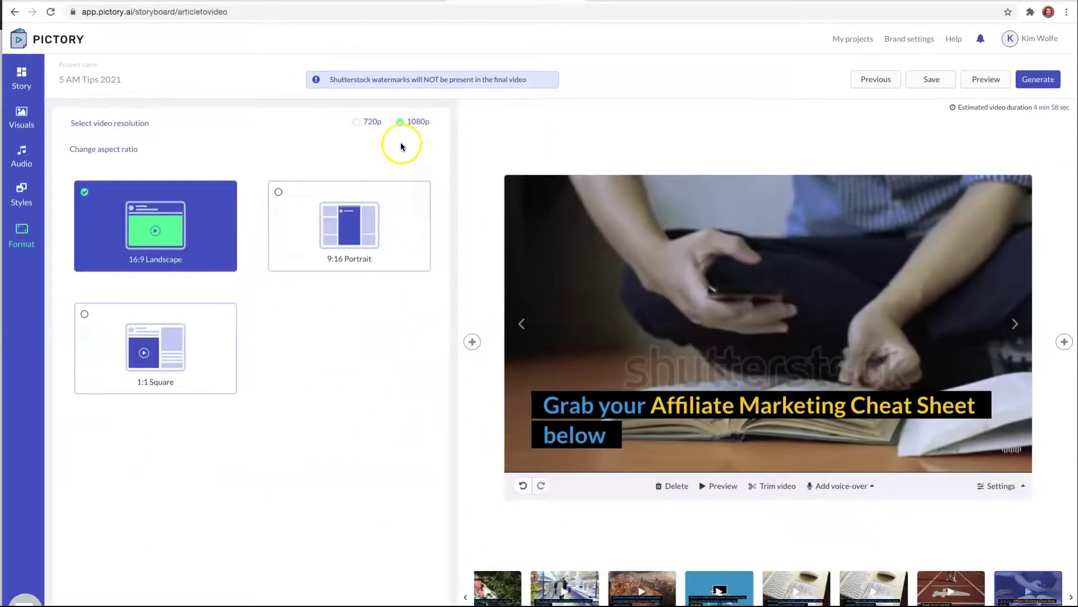
{"action": "left_click", "coordinate": [931, 79]}
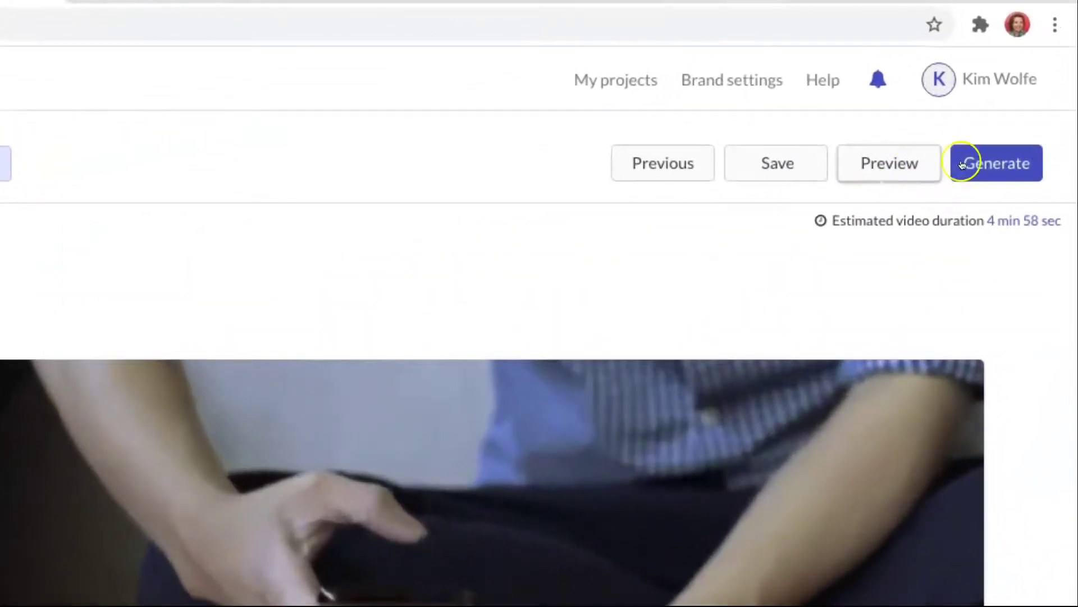
{"action": "left_click", "coordinate": [1037, 79]}
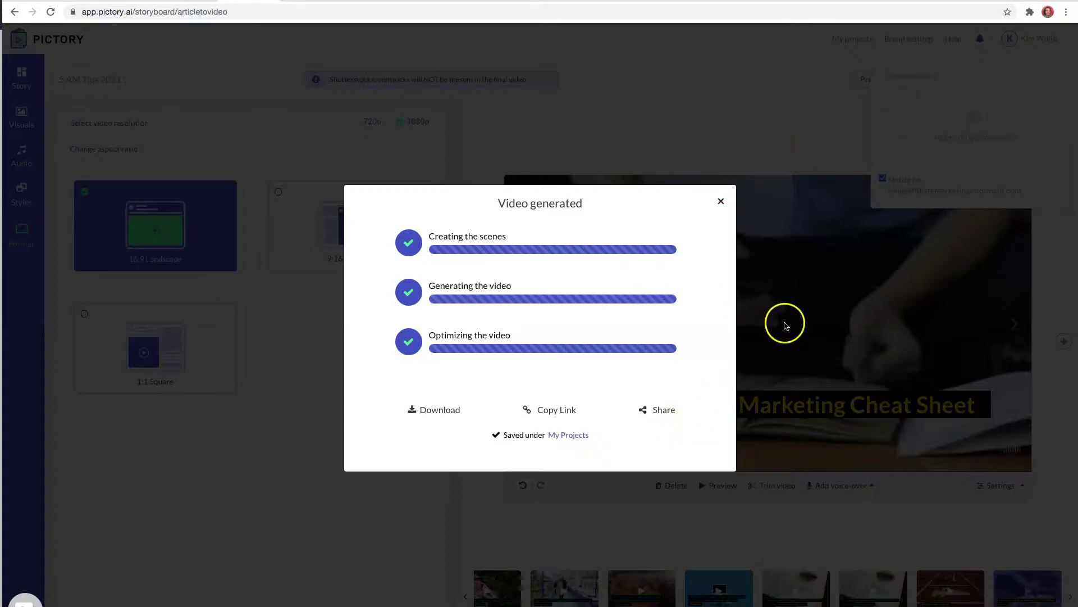
Step: Download the generated 1080p video file
{"action": "left_click", "coordinate": [429, 413]}
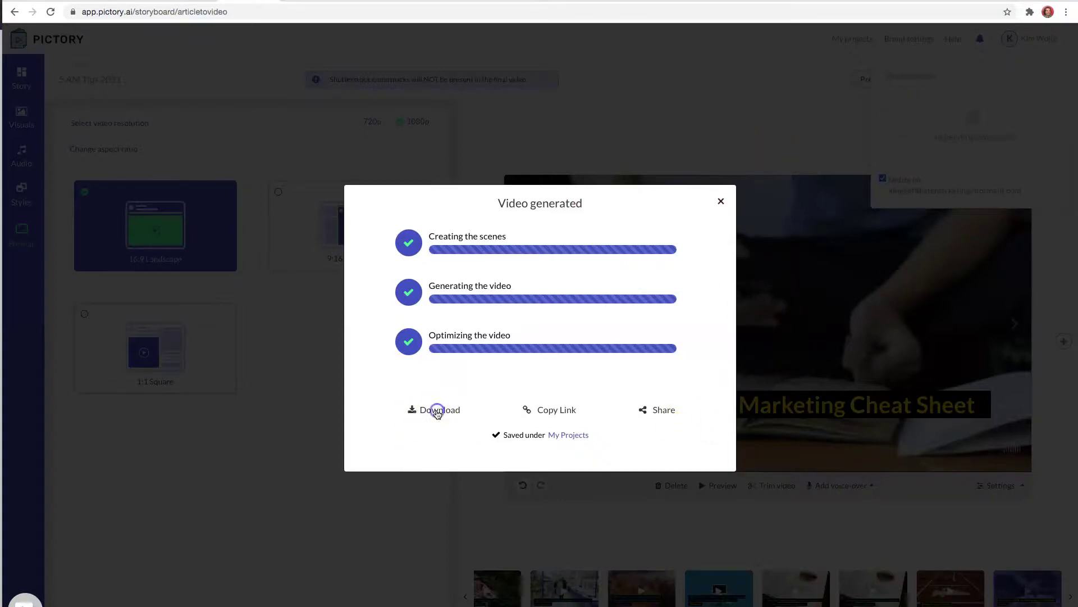